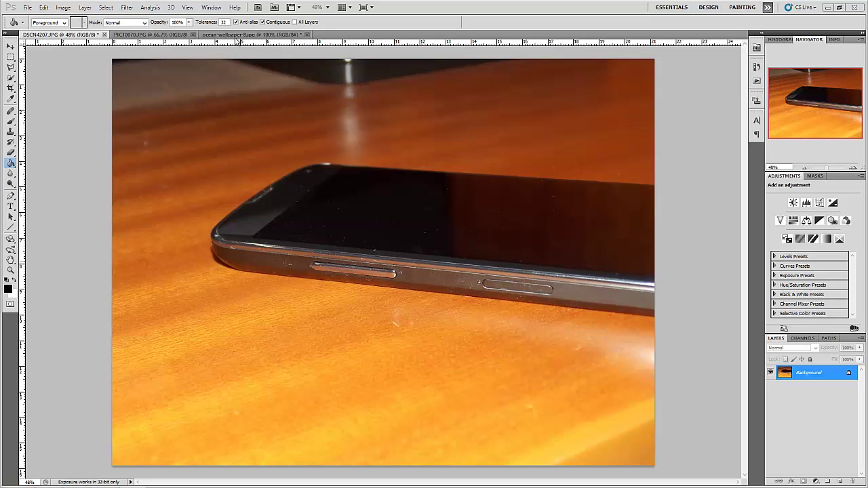
# - Resize the phone photo to 1500 pixels wide with its proportions constrained
pyautogui.click(63, 9)
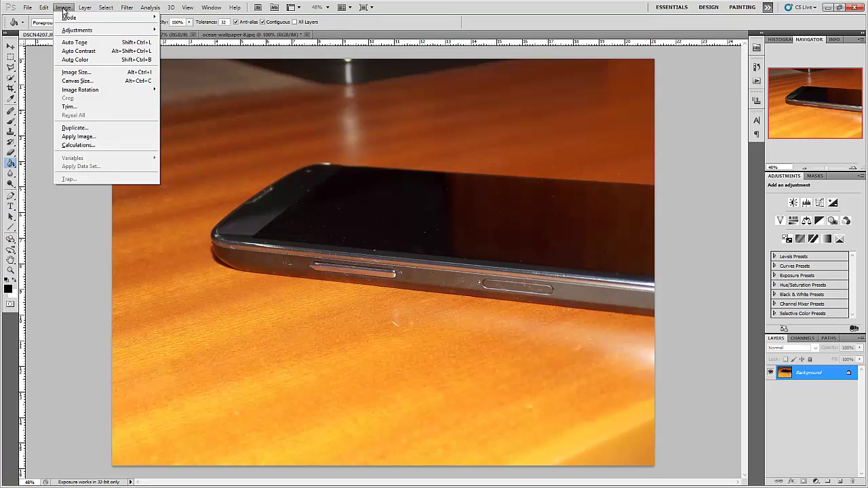
pyautogui.click(80, 71)
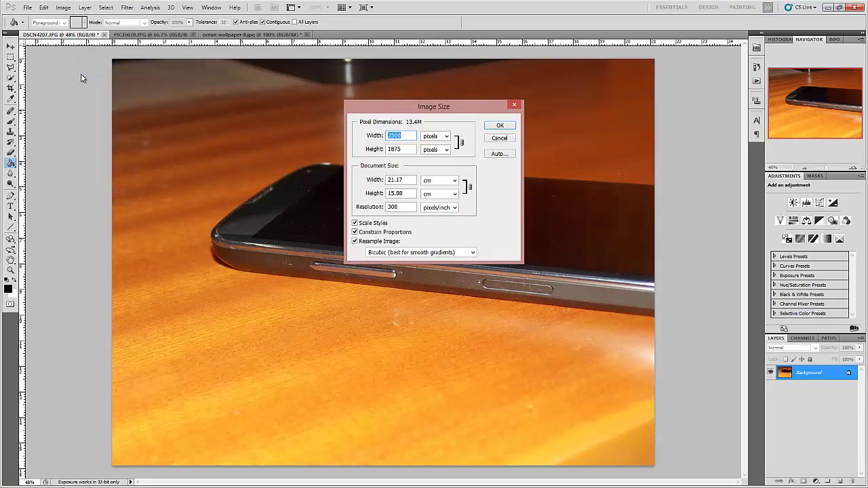
pyautogui.write('1000')
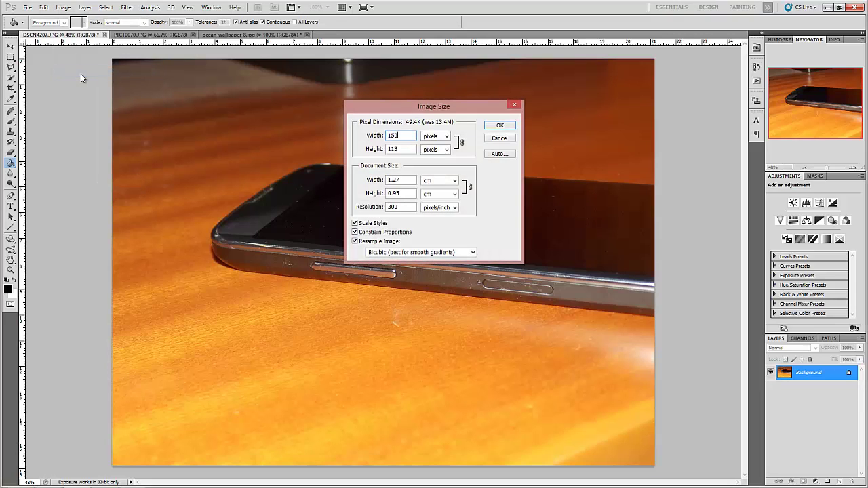
pyautogui.press('Return')
# - Copy the entire ocean-wallpaper-8.jpg image and paste it into the phone photo DSCN4207.JPG as a new layer
pyautogui.click(312, 7)
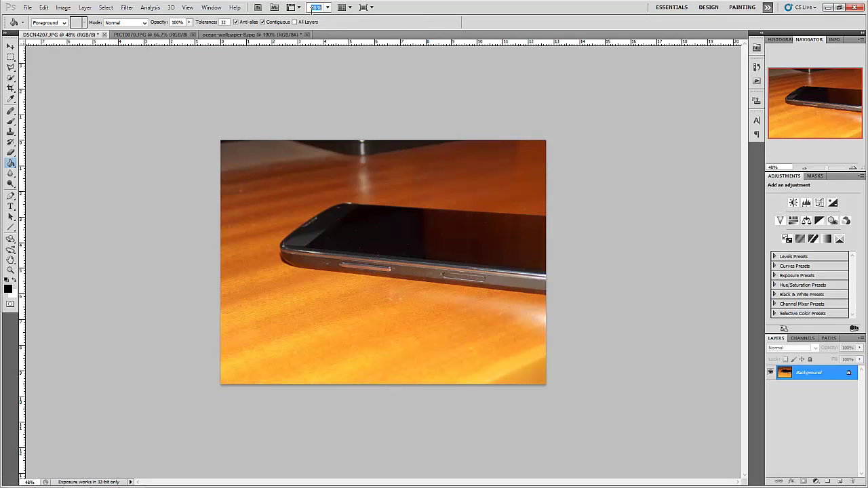
pyautogui.press('Return')
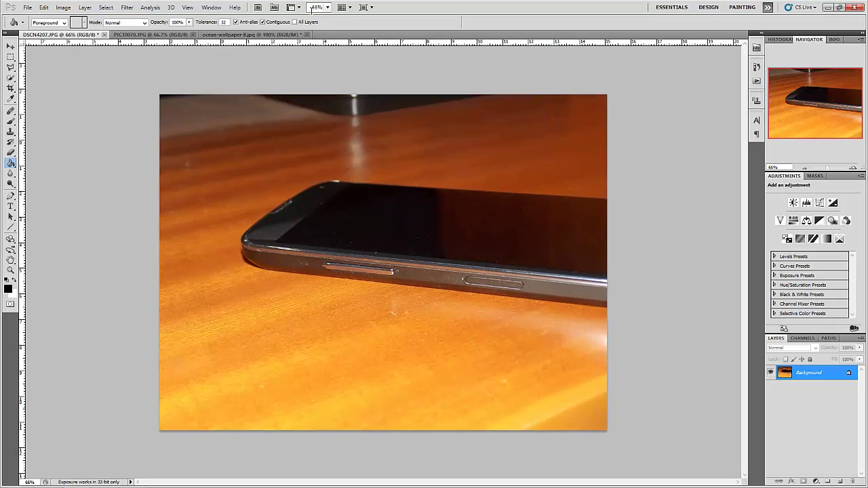
pyautogui.write('75')
pyautogui.press('Return')
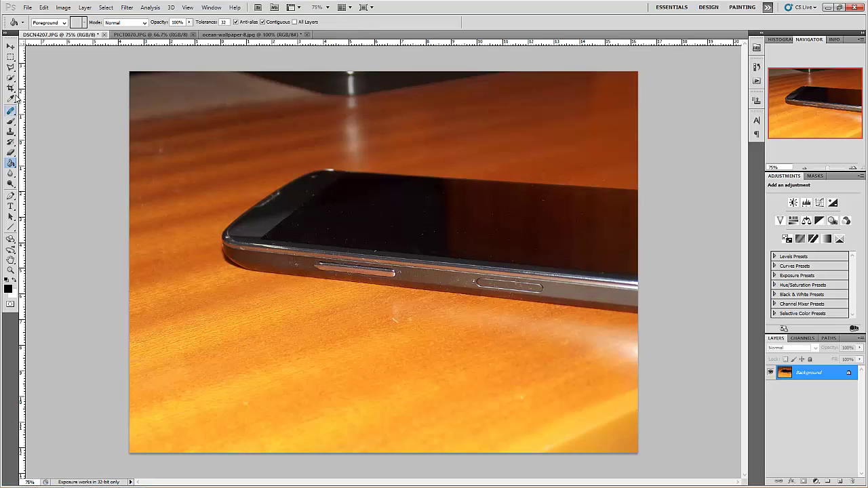
pyautogui.click(11, 68)
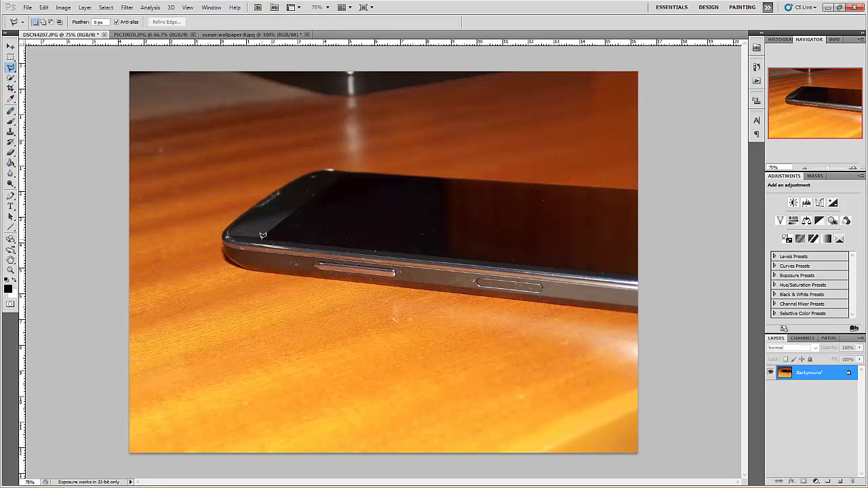
pyautogui.click(247, 35)
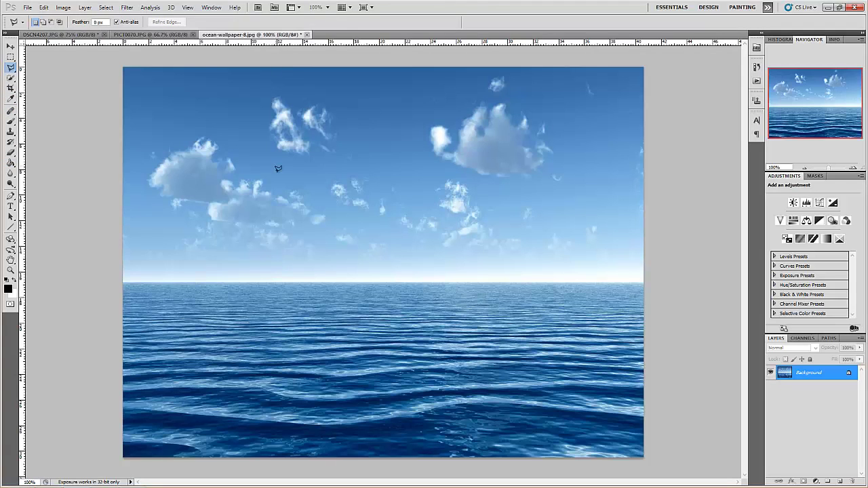
pyautogui.hotkey('ctrl', 'a')
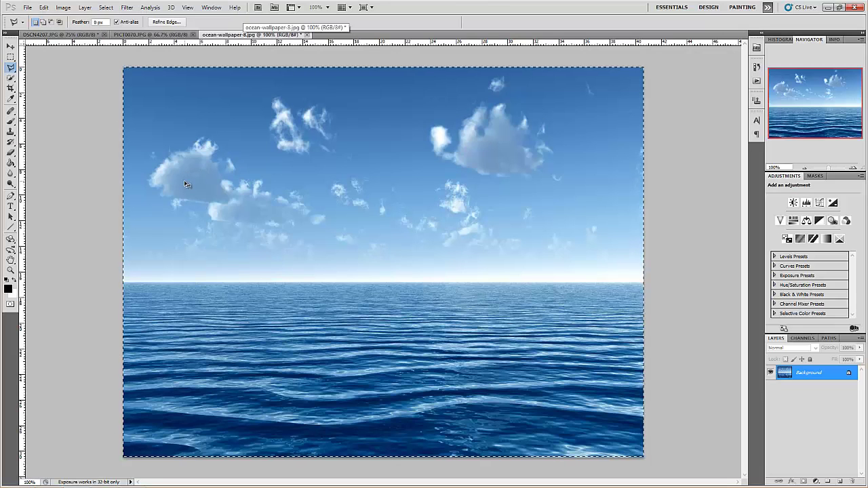
pyautogui.click(77, 34)
pyautogui.hotkey('ctrl', 'v')
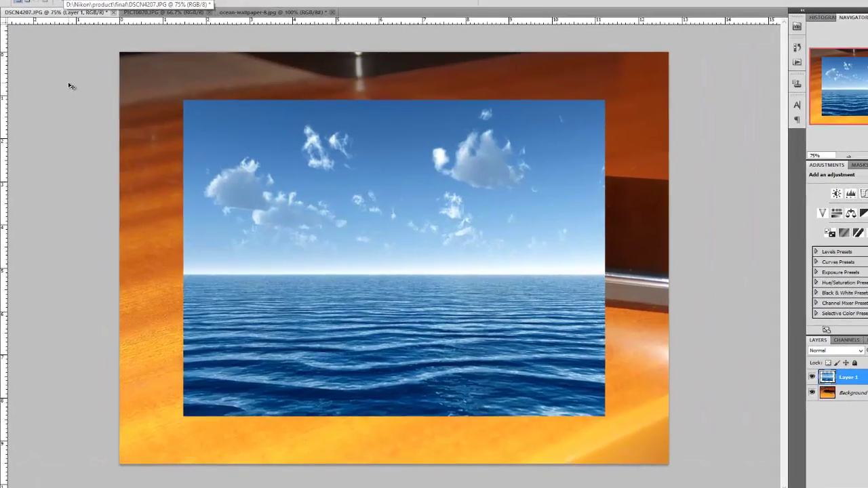
# - Move the ocean layer over the phone's display, rotate it clockwise and enlarge it with Free Transform
pyautogui.hotkey('ctrl', 't')
pyautogui.moveTo(378, 168); pyautogui.dragTo(458, 43)
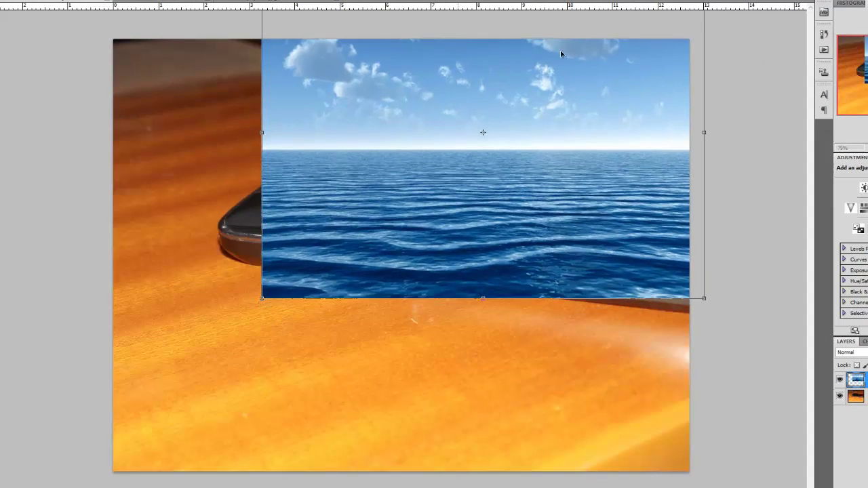
pyautogui.moveTo(742, 86); pyautogui.dragTo(764, 134)
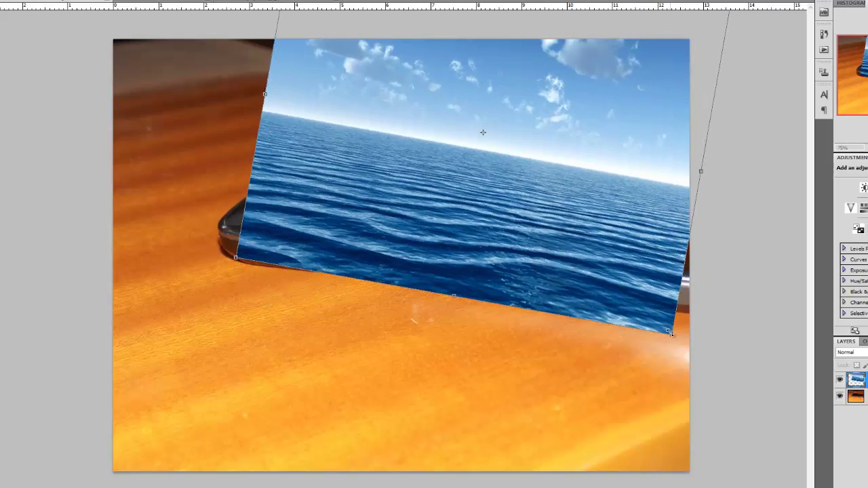
pyautogui.moveTo(670, 333); pyautogui.dragTo(706, 382)
pyautogui.moveTo(608, 289); pyautogui.dragTo(620, 255)
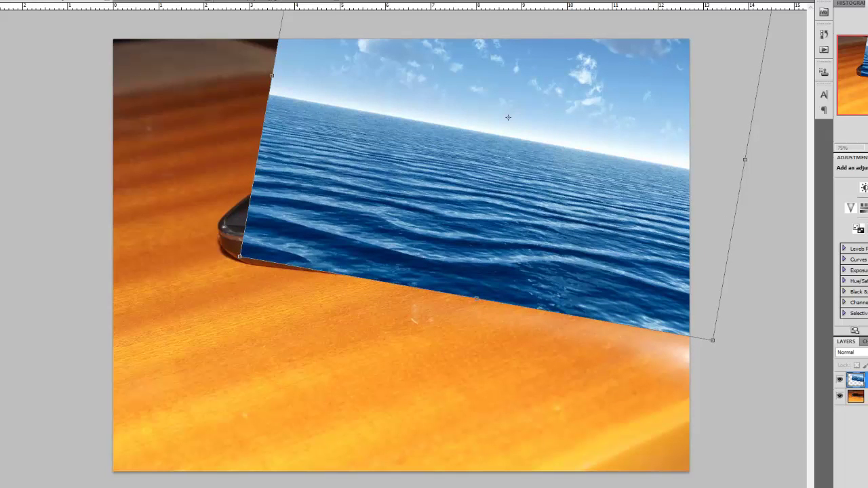
# - Set the ocean layer's opacity to 50% and refine its rotation and position to follow the phone's tilt
pyautogui.press('5')
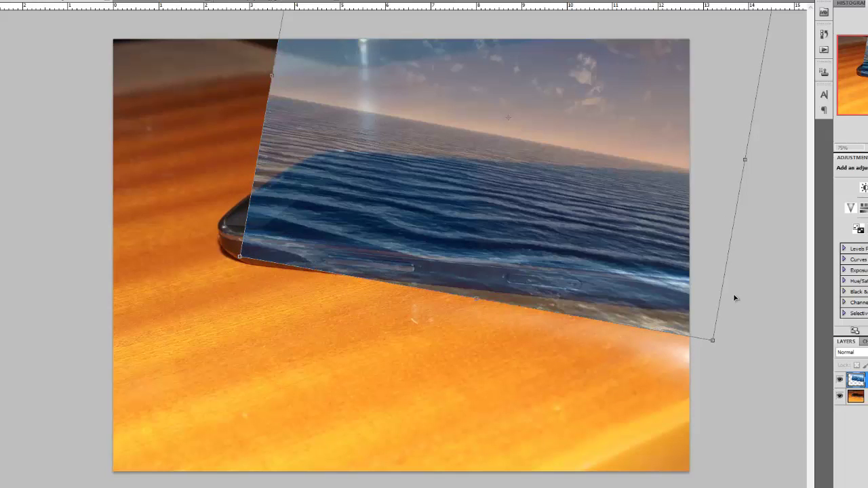
pyautogui.moveTo(764, 172); pyautogui.dragTo(762, 165)
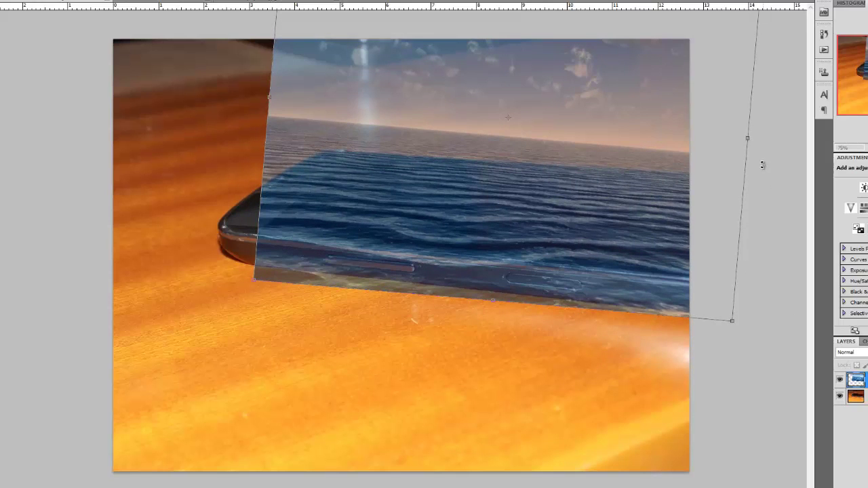
pyautogui.moveTo(651, 190); pyautogui.dragTo(650, 201)
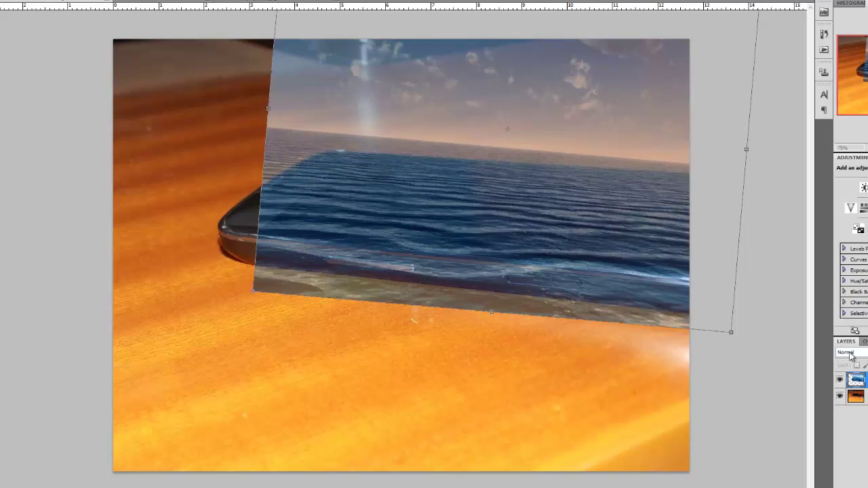
pyautogui.press('Return')
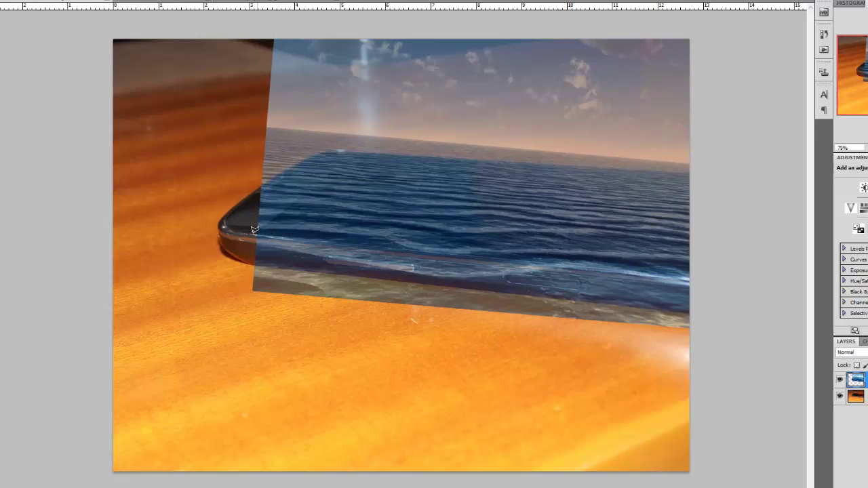
# - Hide the ocean layer and outline the phone's display with a polygonal lasso selection
pyautogui.click(840, 381)
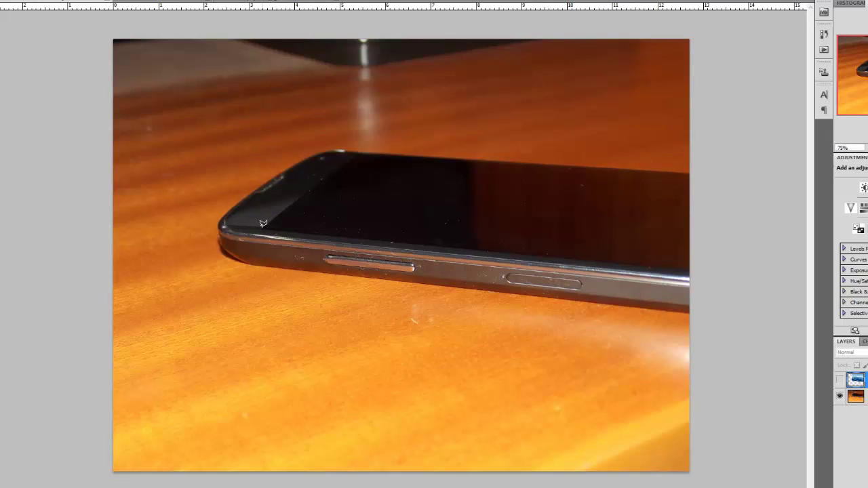
pyautogui.click(357, 149)
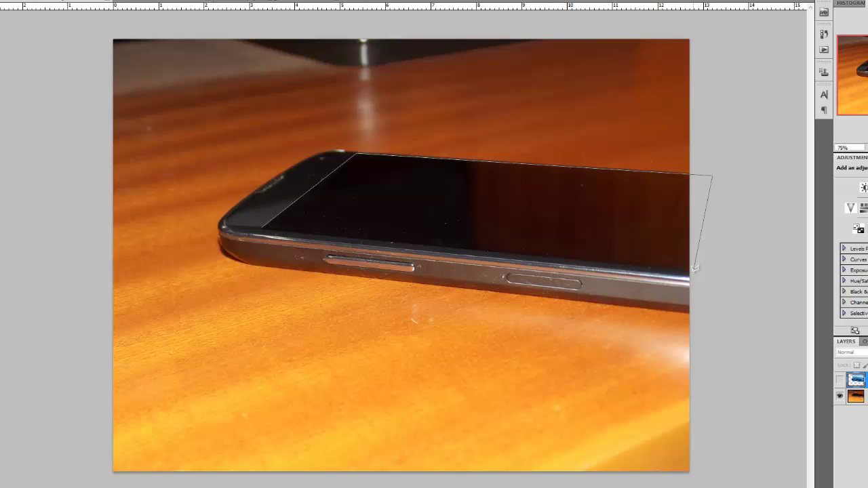
pyautogui.click(692, 267)
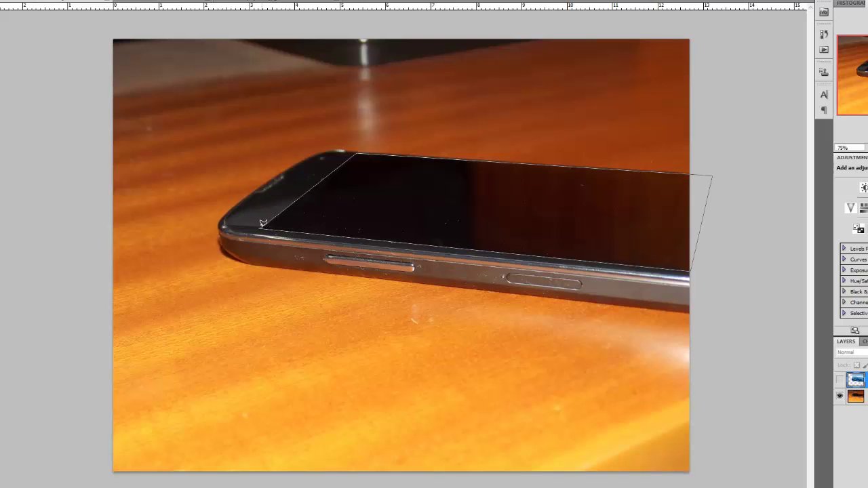
pyautogui.doubleClick(262, 223)
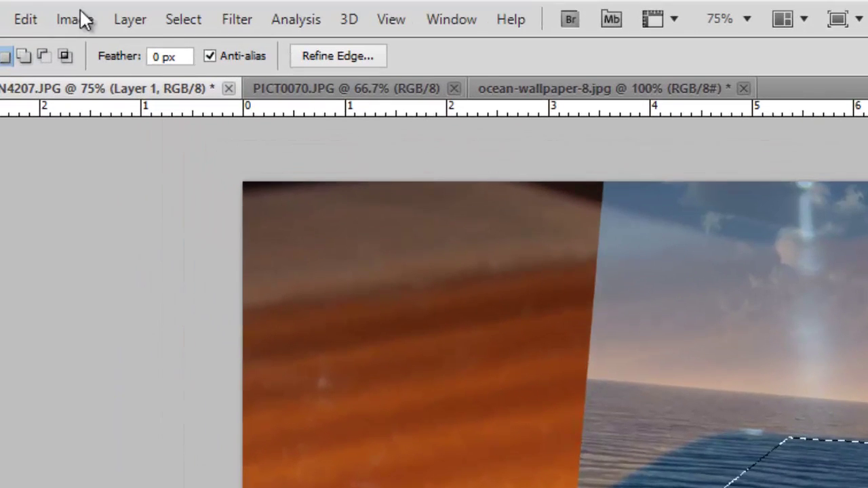
# - Delete the ocean outside the phone display using the inverted selection, and set the ocean layer's opacity to 80%
pyautogui.click(183, 19)
pyautogui.click(193, 108)
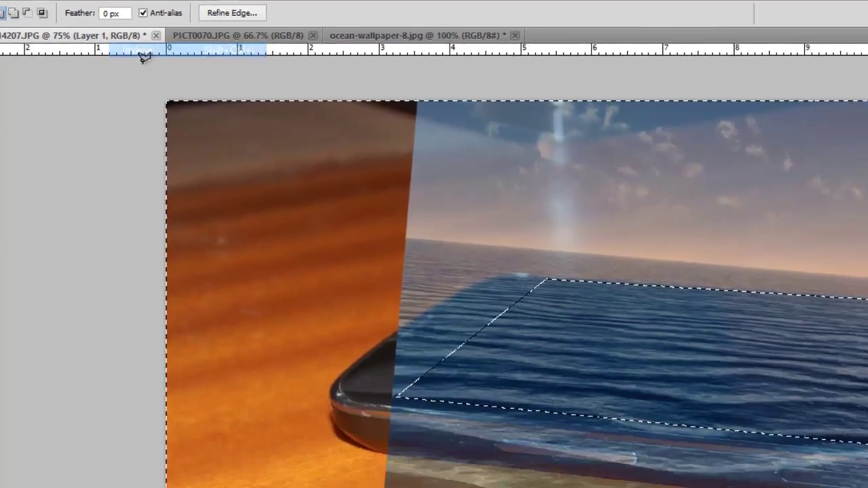
pyautogui.press('Delete')
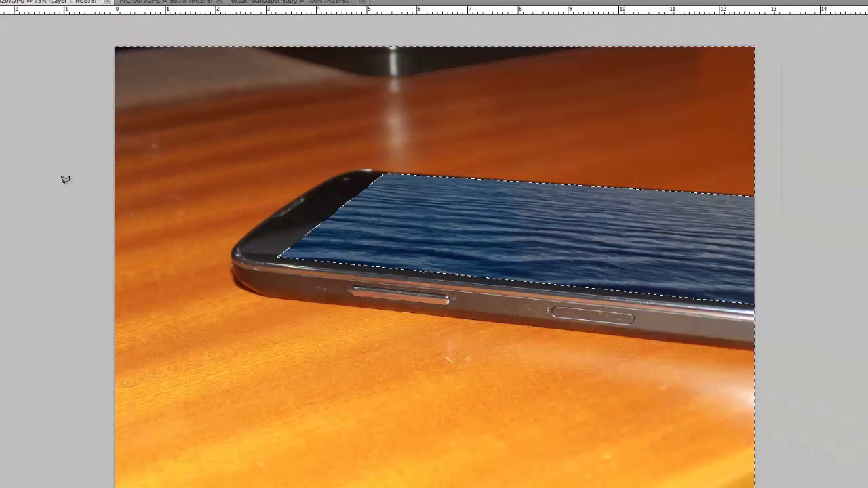
pyautogui.hotkey('ctrl', 'd')
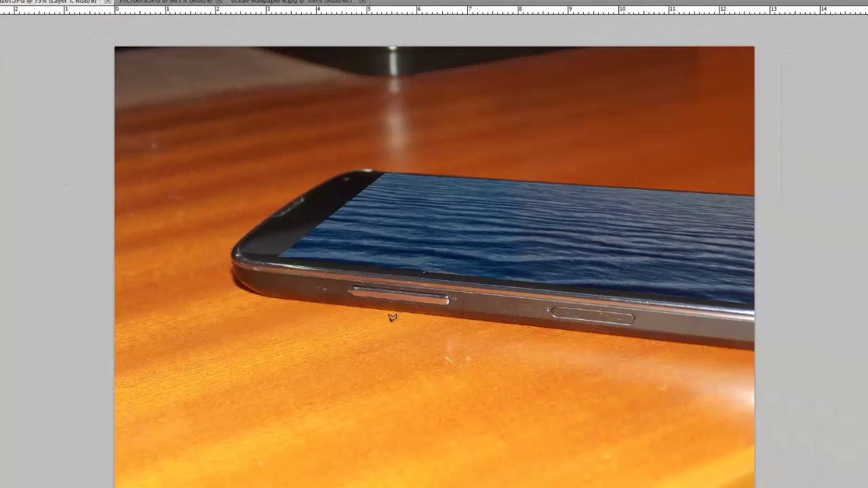
pyautogui.press('0')
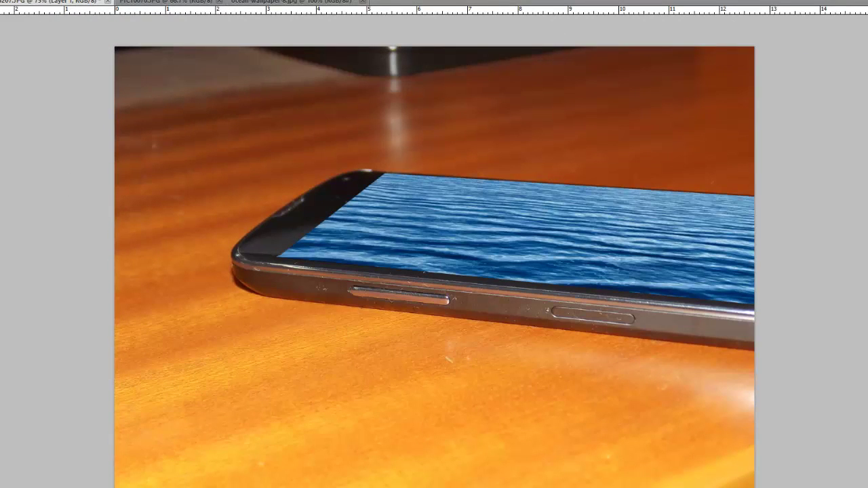
pyautogui.press('8')
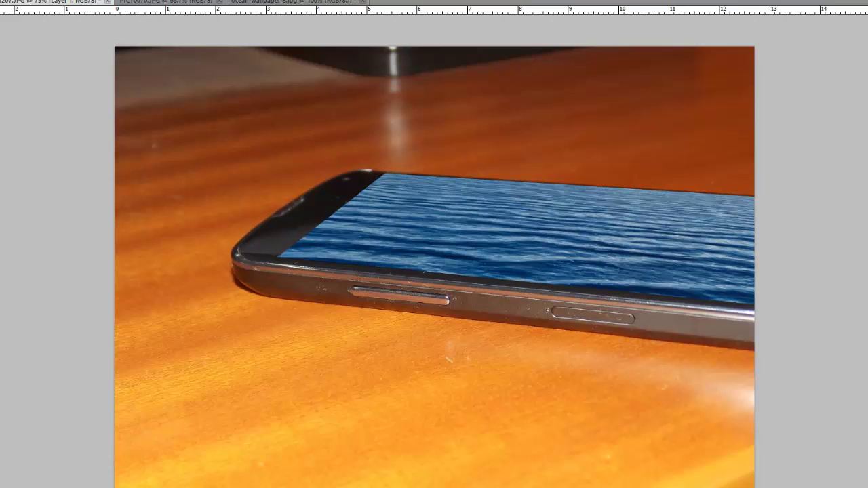
# - Select the boat in PICT0070.JPG closely along its waterline and loosely above, and paste it into the phone photo
pyautogui.click(163, 2)
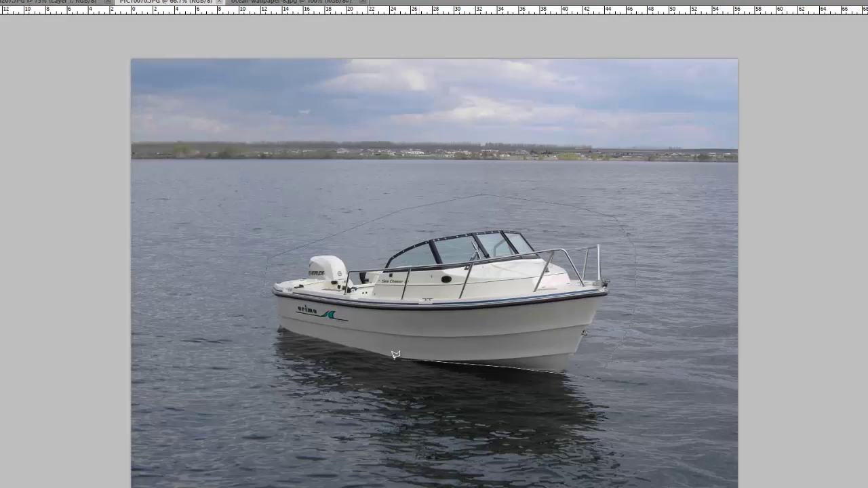
pyautogui.moveTo(395, 353); pyautogui.dragTo(313, 332)
pyautogui.moveTo(263, 298); pyautogui.dragTo(264, 300)
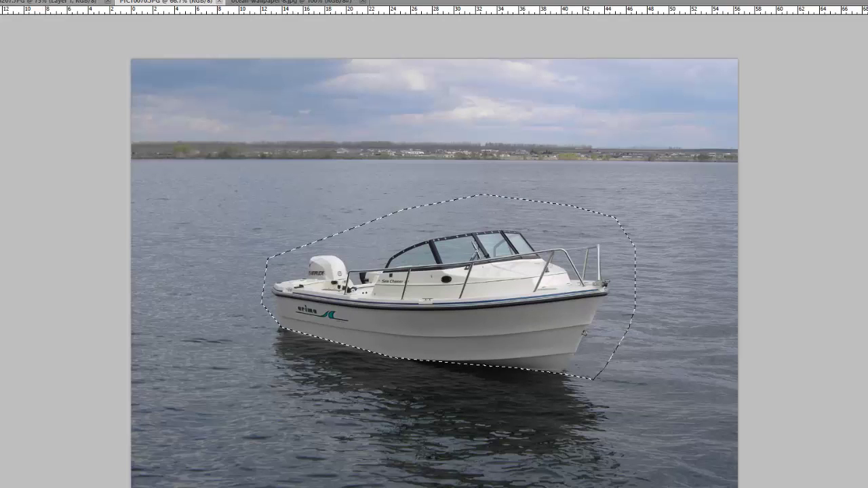
pyautogui.click(42, 2)
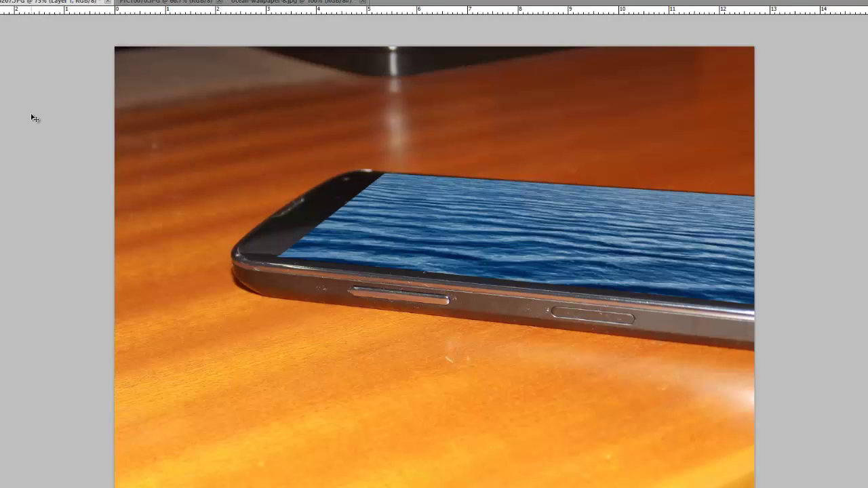
pyautogui.hotkey('ctrl', 'v')
# - Scale the boat layer down and place it on the water in the phone's display
pyautogui.hotkey('ctrl', 't')
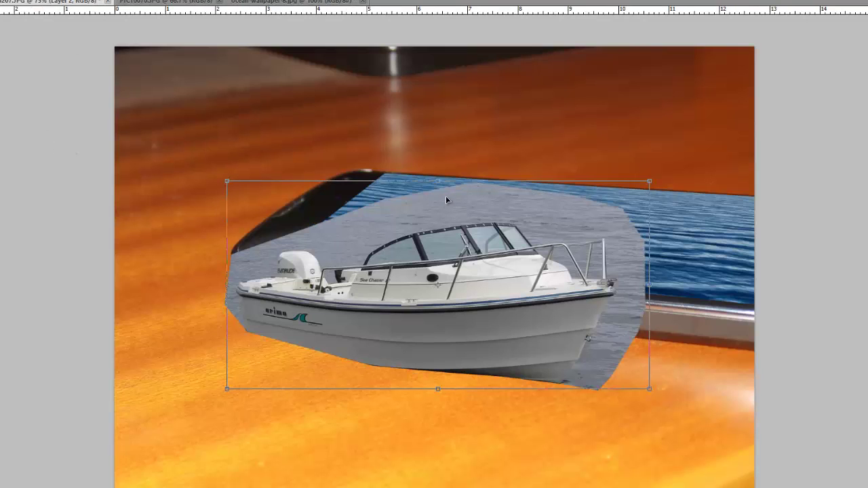
pyautogui.moveTo(446, 196); pyautogui.dragTo(550, 102)
pyautogui.moveTo(325, 95); pyautogui.dragTo(430, 167)
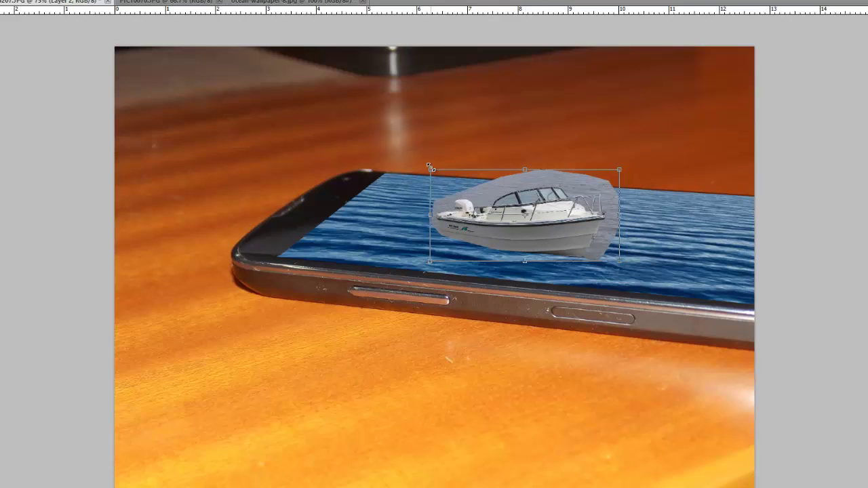
pyautogui.press('Return')
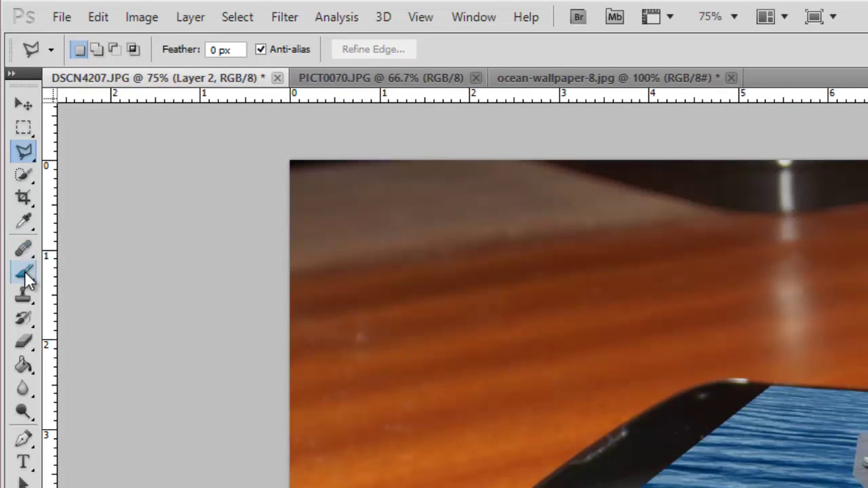
# - Erase the leftover grey background around the boat's outline with a small round eraser
pyautogui.click(24, 343)
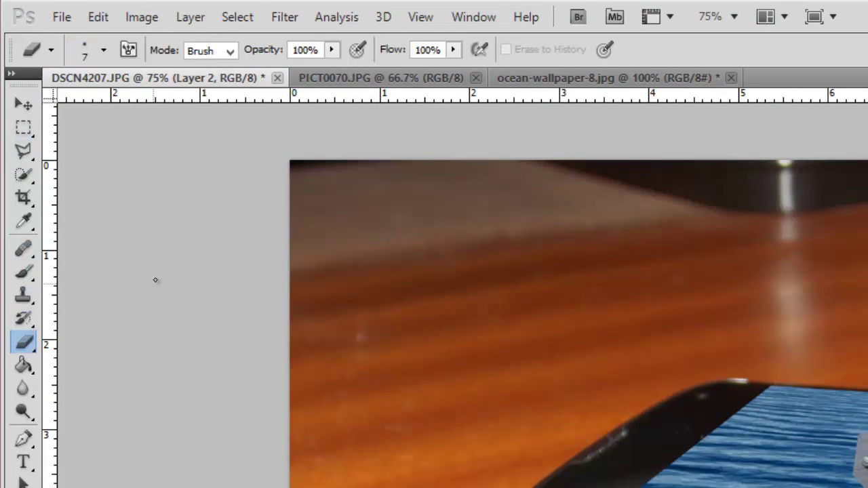
pyautogui.click(102, 52)
pyautogui.click(83, 105)
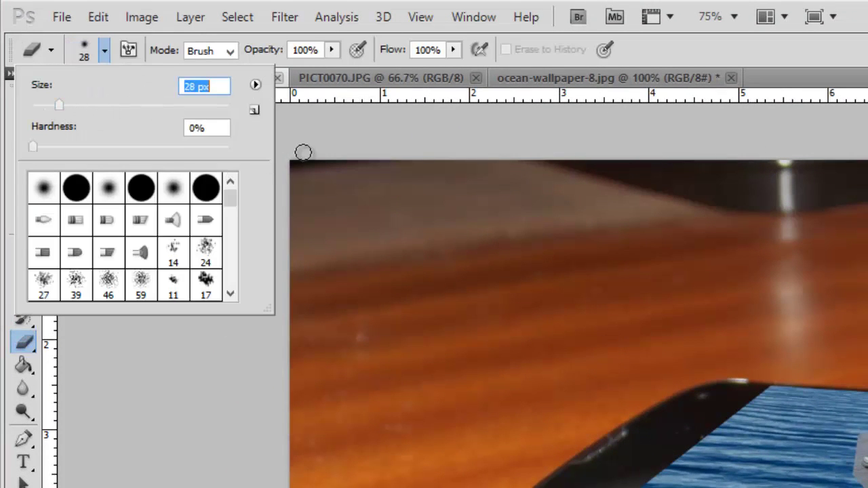
pyautogui.scroll(-5, 237, 210)
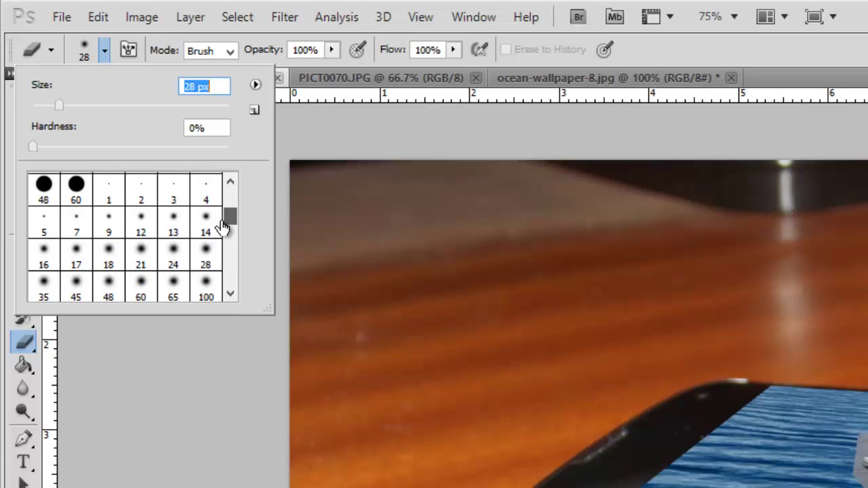
pyautogui.click(76, 190)
pyautogui.click(53, 106)
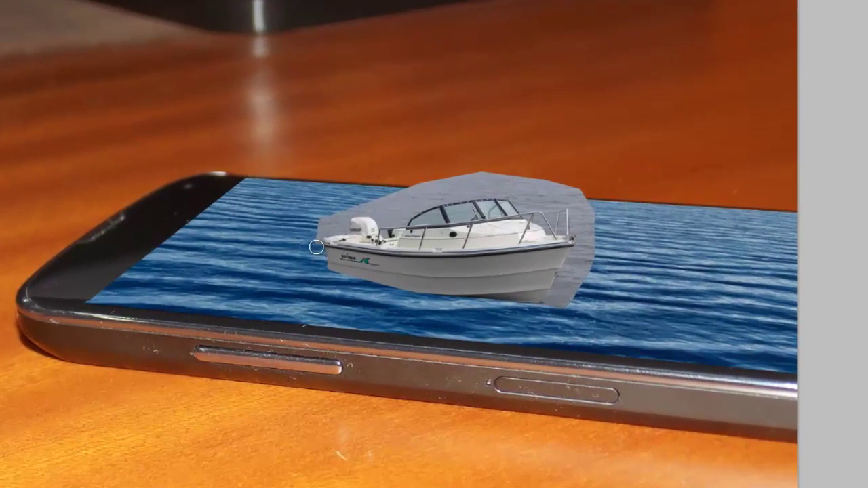
pyautogui.moveTo(316, 248)
pyautogui.mouseDown()
pyautogui.moveTo(345, 221)
pyautogui.moveTo(371, 211)
pyautogui.moveTo(384, 219)
pyautogui.moveTo(324, 223)
pyautogui.moveTo(498, 175)
pyautogui.moveTo(552, 185)
pyautogui.moveTo(586, 250)
pyautogui.moveTo(572, 254)
pyautogui.moveTo(561, 284)
pyautogui.moveTo(566, 300)
pyautogui.moveTo(576, 299)
pyautogui.moveTo(577, 190)
pyautogui.moveTo(519, 203)
pyautogui.moveTo(483, 179)
pyautogui.moveTo(395, 205)
pyautogui.moveTo(518, 190)
pyautogui.moveTo(464, 205)
pyautogui.mouseUp()
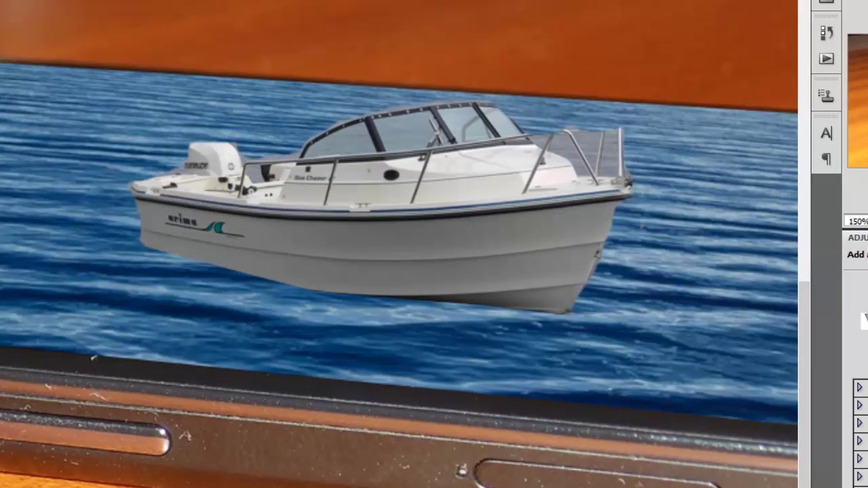
# - Erase the remaining background inside the boat's cabin windows and between the bow railings
pyautogui.moveTo(349, 137); pyautogui.dragTo(327, 151)
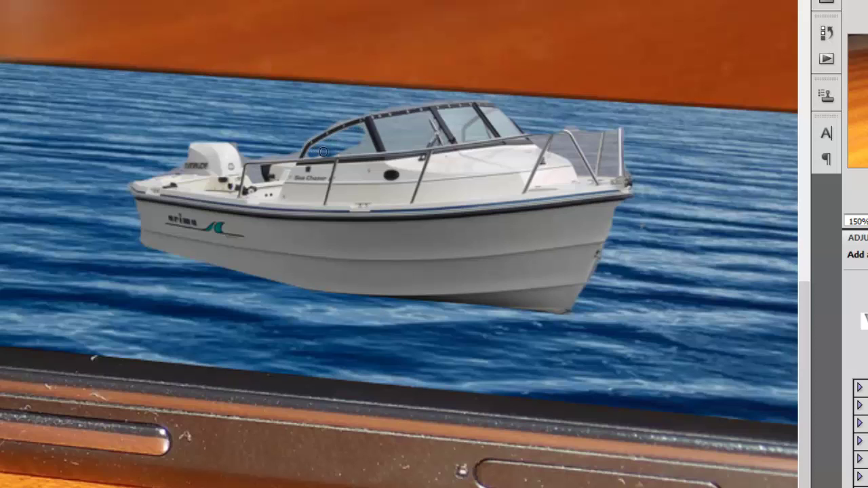
pyautogui.moveTo(323, 152)
pyautogui.mouseDown()
pyautogui.moveTo(368, 147)
pyautogui.moveTo(360, 126)
pyautogui.moveTo(425, 116)
pyautogui.moveTo(445, 138)
pyautogui.moveTo(389, 145)
pyautogui.moveTo(416, 125)
pyautogui.moveTo(427, 135)
pyautogui.moveTo(388, 137)
pyautogui.moveTo(448, 112)
pyautogui.moveTo(470, 117)
pyautogui.moveTo(477, 131)
pyautogui.moveTo(464, 138)
pyautogui.moveTo(446, 116)
pyautogui.moveTo(485, 137)
pyautogui.moveTo(499, 114)
pyautogui.moveTo(491, 115)
pyautogui.moveTo(496, 124)
pyautogui.moveTo(484, 111)
pyautogui.moveTo(509, 130)
pyautogui.moveTo(489, 110)
pyautogui.moveTo(513, 129)
pyautogui.moveTo(485, 108)
pyautogui.moveTo(521, 137)
pyautogui.mouseUp()
pyautogui.hotkey('ctrl', 'z')
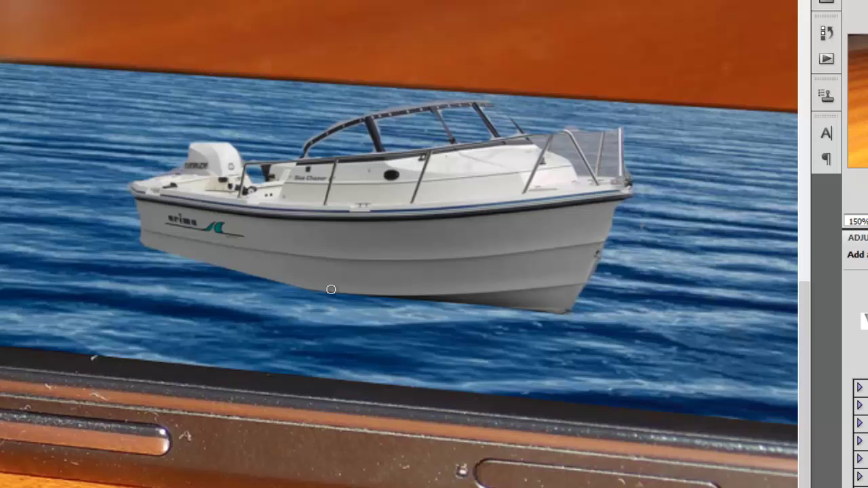
pyautogui.moveTo(534, 139)
pyautogui.mouseDown()
pyautogui.moveTo(592, 158)
pyautogui.moveTo(602, 121)
pyautogui.moveTo(613, 145)
pyautogui.moveTo(600, 136)
pyautogui.moveTo(606, 170)
pyautogui.moveTo(625, 167)
pyautogui.moveTo(609, 147)
pyautogui.moveTo(589, 172)
pyautogui.moveTo(559, 141)
pyautogui.moveTo(586, 171)
pyautogui.moveTo(565, 154)
pyautogui.mouseUp()
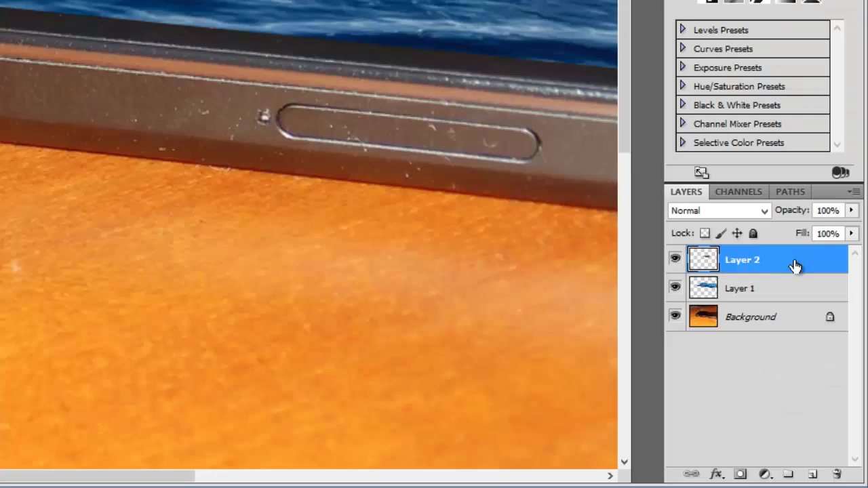
# - Duplicate the boat layer and flip the copy vertically below the boat as a mirror image
pyautogui.moveTo(794, 265); pyautogui.dragTo(814, 473)
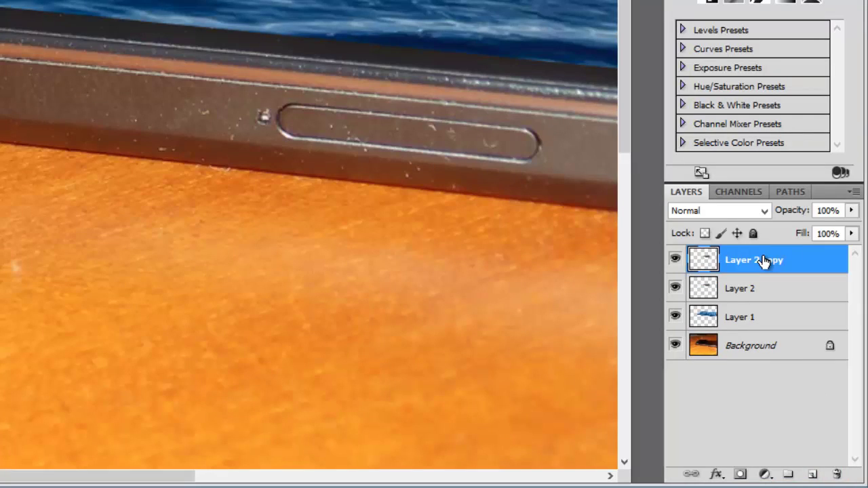
pyautogui.hotkey('ctrl', 't')
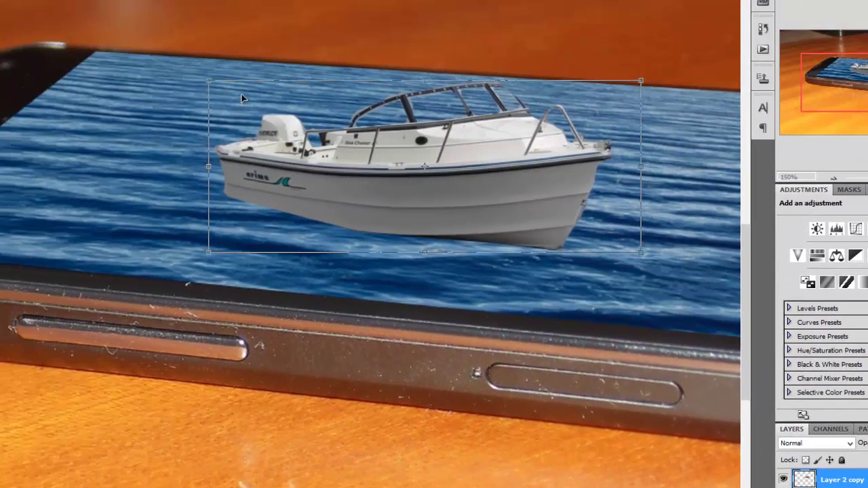
pyautogui.moveTo(413, 80); pyautogui.dragTo(383, 440)
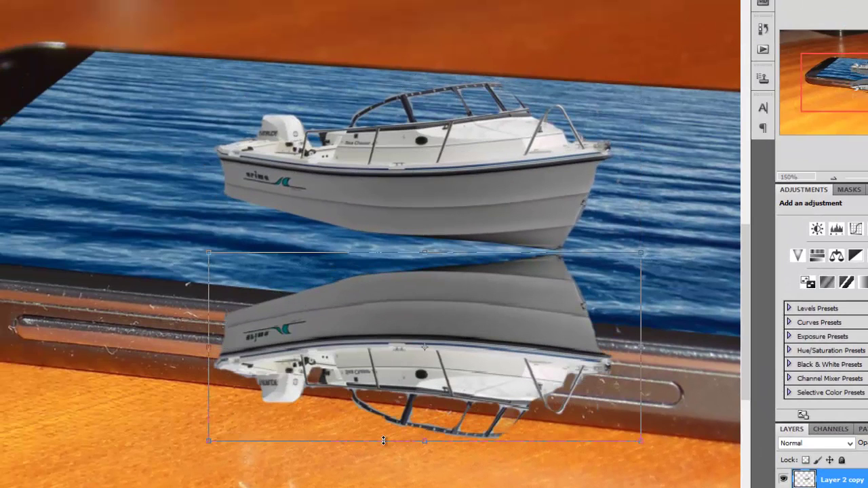
# - Rotate, skew and shift the flipped boat copy so that its hull meets the original boat's waterline
pyautogui.moveTo(209, 253); pyautogui.dragTo(168, 44)
pyautogui.moveTo(423, 441); pyautogui.dragTo(418, 340)
pyautogui.moveTo(452, 268); pyautogui.dragTo(441, 312)
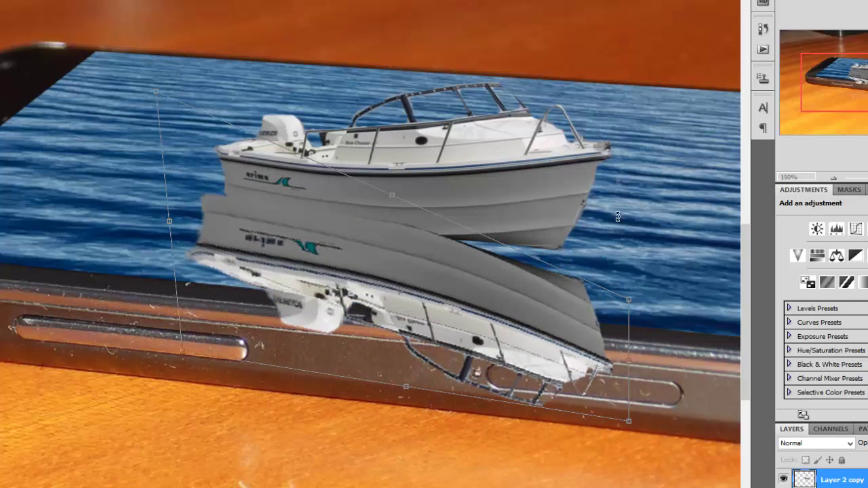
pyautogui.moveTo(619, 217); pyautogui.dragTo(598, 171)
pyautogui.moveTo(553, 276); pyautogui.dragTo(549, 283)
pyautogui.moveTo(112, 155); pyautogui.dragTo(160, 93)
pyautogui.moveTo(575, 254)
pyautogui.mouseDown()
pyautogui.moveTo(594, 252)
pyautogui.moveTo(579, 252)
pyautogui.mouseUp()
pyautogui.moveTo(497, 262); pyautogui.dragTo(511, 261)
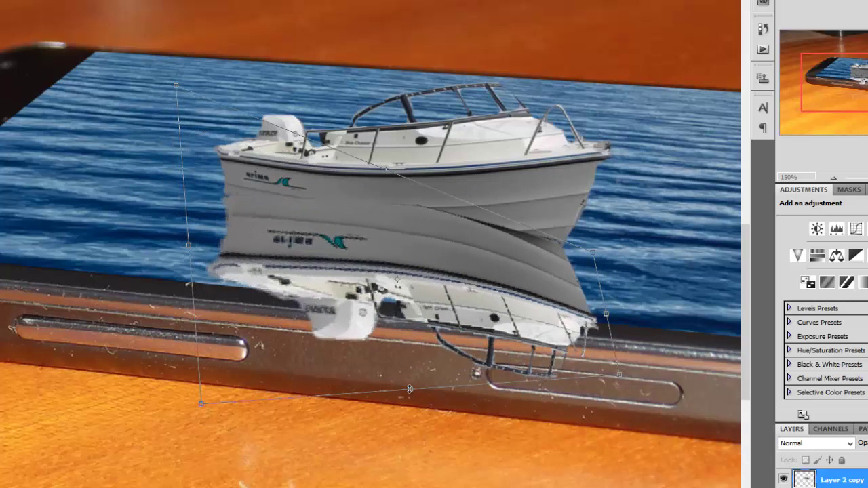
# - Squash the flipped copy vertically, adjust its angle and position under the hull, and apply the transform
pyautogui.moveTo(410, 389); pyautogui.dragTo(402, 316)
pyautogui.moveTo(426, 244); pyautogui.dragTo(428, 271)
pyautogui.moveTo(674, 263); pyautogui.dragTo(672, 236)
pyautogui.moveTo(444, 280); pyautogui.dragTo(452, 262)
pyautogui.press('Return')
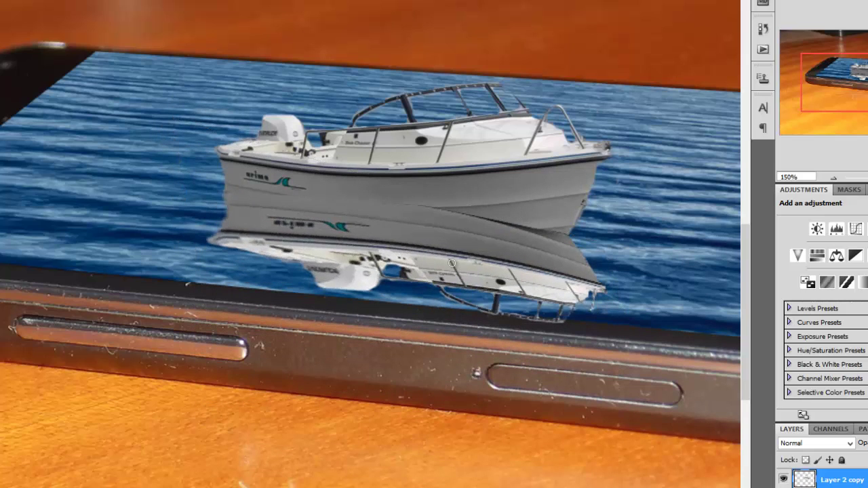
# - Place the flipped copy behind the boat layer and nudge it vertically to line up with the hull
pyautogui.hotkey('ctrl', '[')
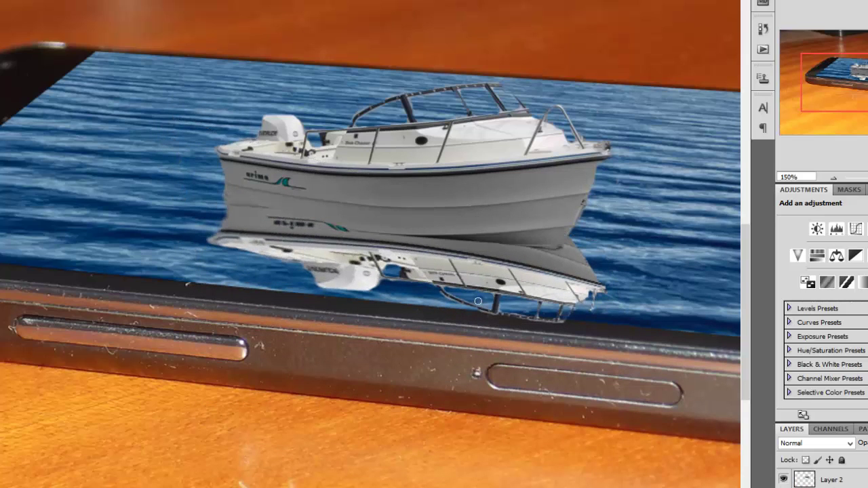
pyautogui.hotkey('shift', 'Down')
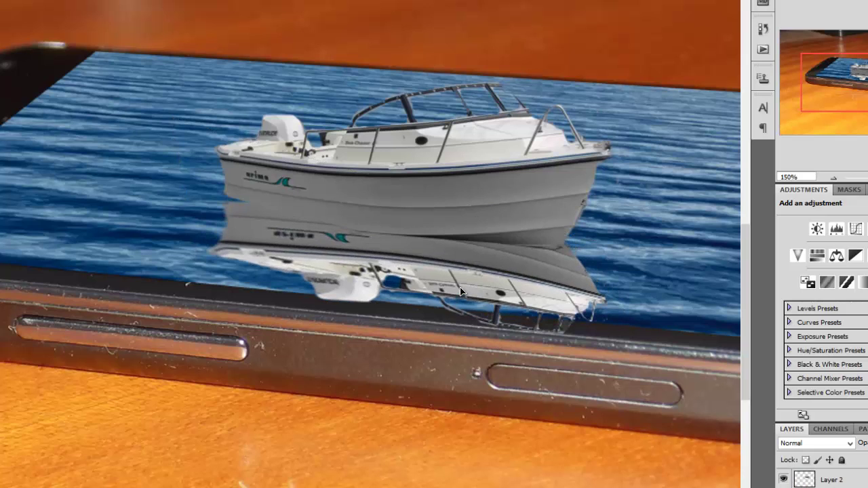
pyautogui.press('Up')
pyautogui.press('Up')
pyautogui.press('Up')
pyautogui.press('Up')
pyautogui.press('Up')
pyautogui.press('Up')
pyautogui.press('Up')
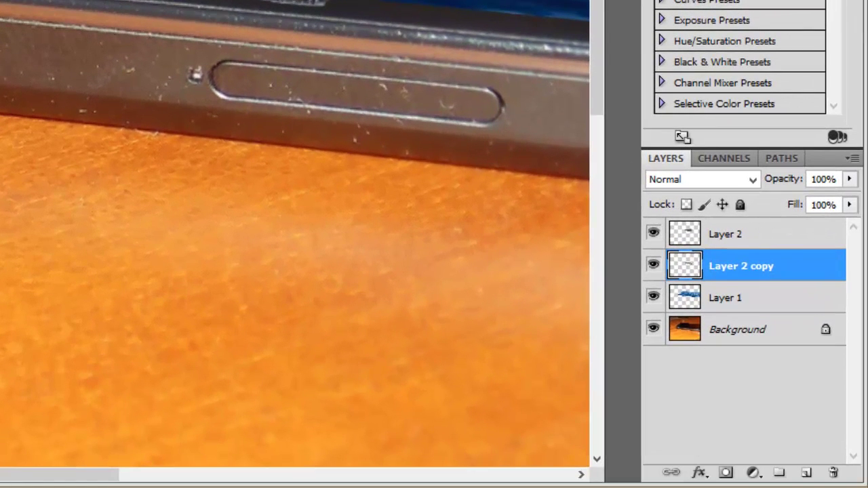
# - Select the flipped copy's pixels, fill them with black on a new layer, and deselect
pyautogui.rightClick(686, 274)
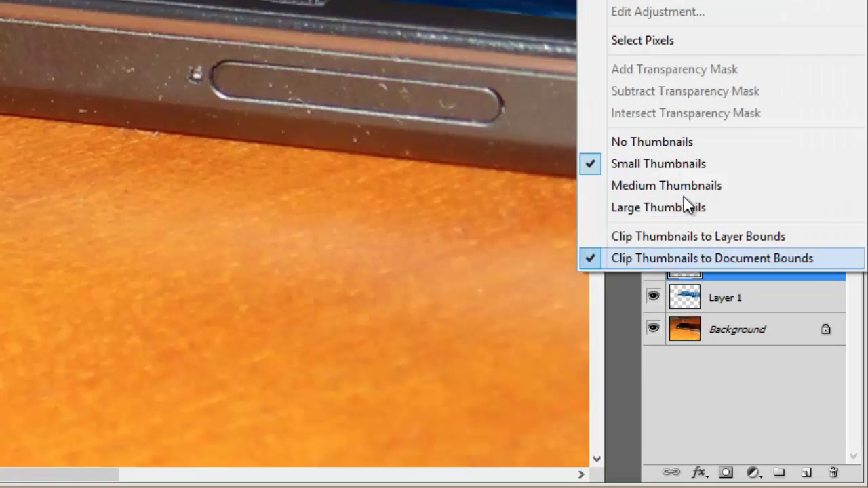
pyautogui.click(661, 41)
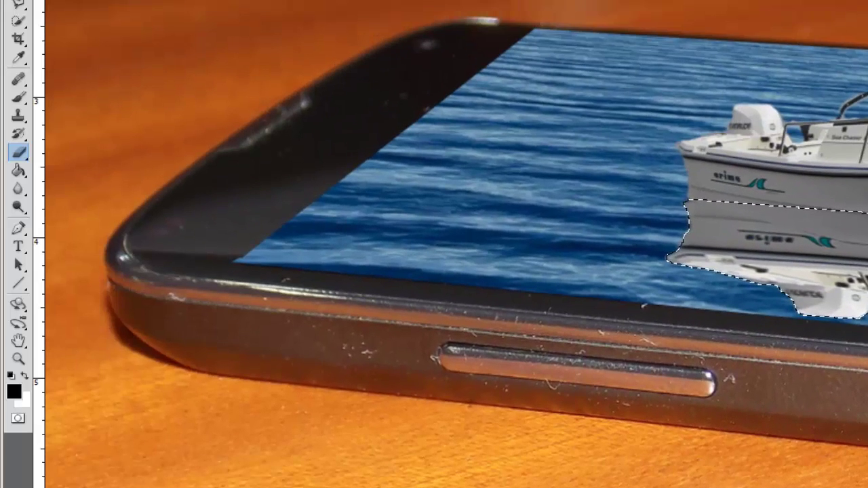
pyautogui.click(20, 171)
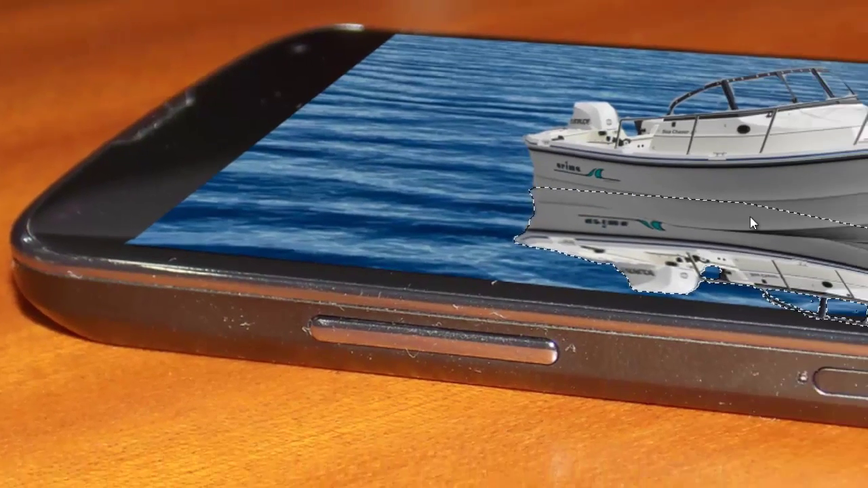
pyautogui.click(751, 220)
pyautogui.hotkey('ctrl', 'z')
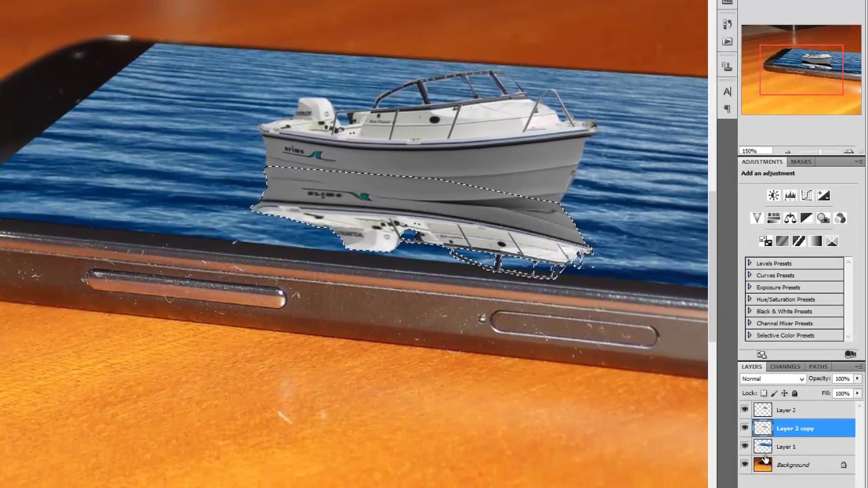
pyautogui.click(834, 487)
pyautogui.hotkey('alt', 'BackSpace')
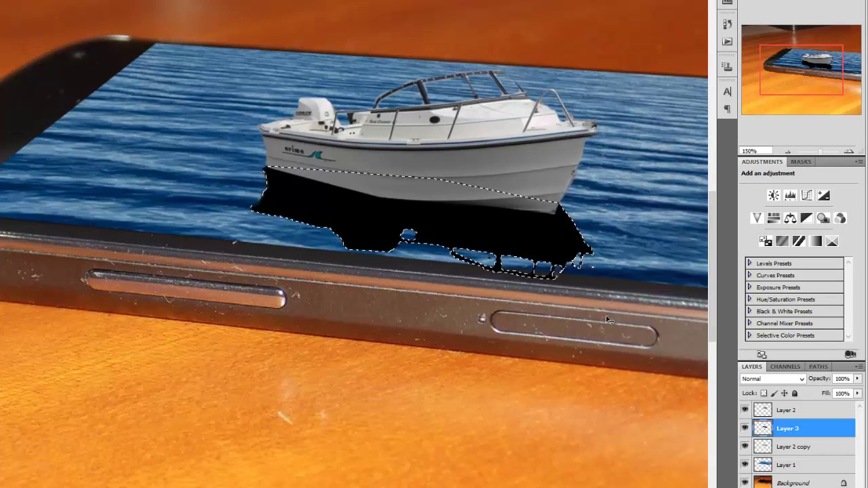
pyautogui.hotkey('ctrl', 'd')
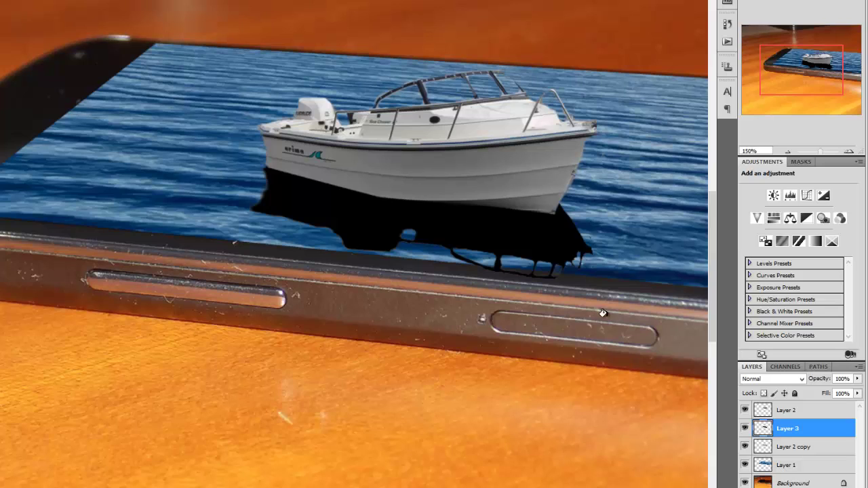
# - Delete the Layer 2 copy layer and set the black shadow layer's opacity to 67%
pyautogui.click(789, 447)
pyautogui.press('Delete')
pyautogui.click(827, 427)
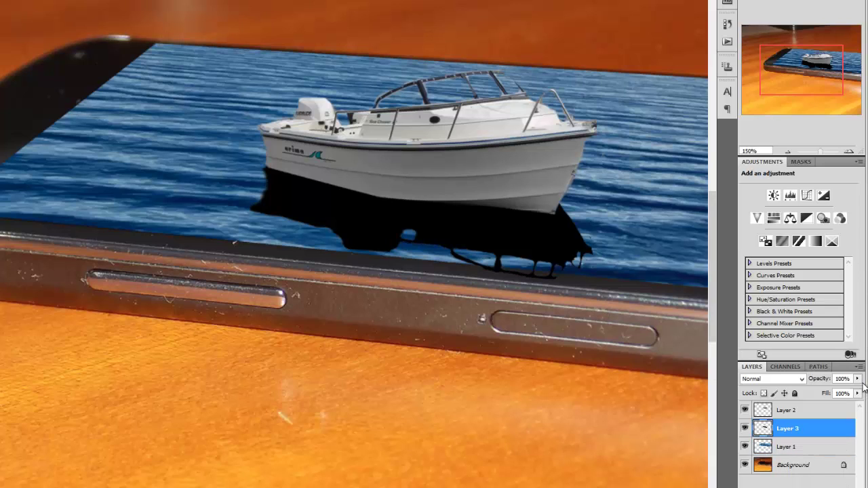
pyautogui.click(857, 379)
pyautogui.moveTo(860, 392); pyautogui.dragTo(837, 392)
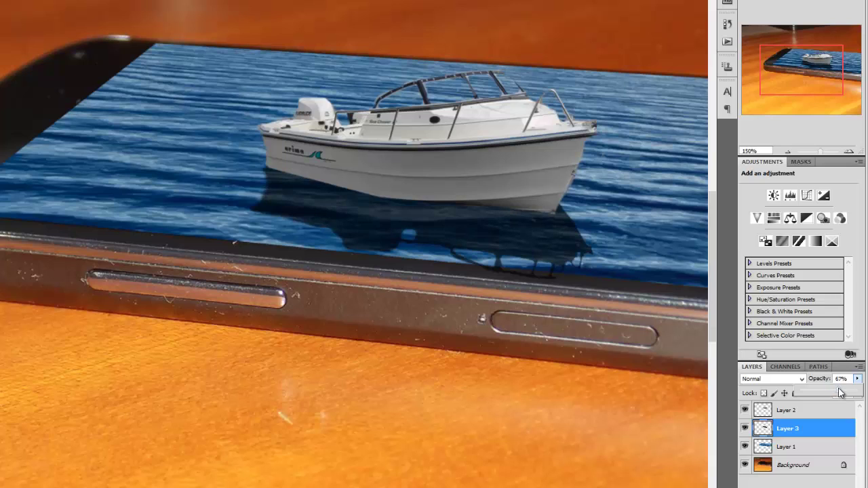
pyautogui.click(857, 378)
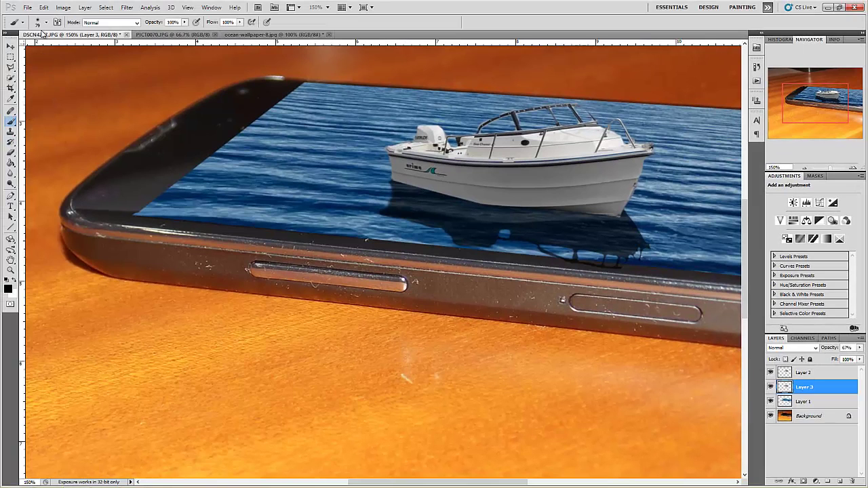
# - Paint a soft black shadow on the ocean layer along the boat's waterline with the Brush tool
pyautogui.click(46, 23)
pyautogui.click(48, 27)
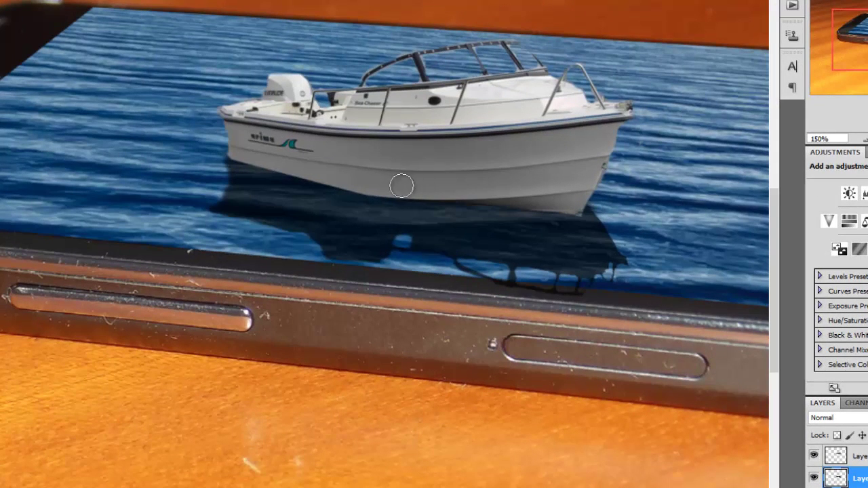
pyautogui.click(859, 487)
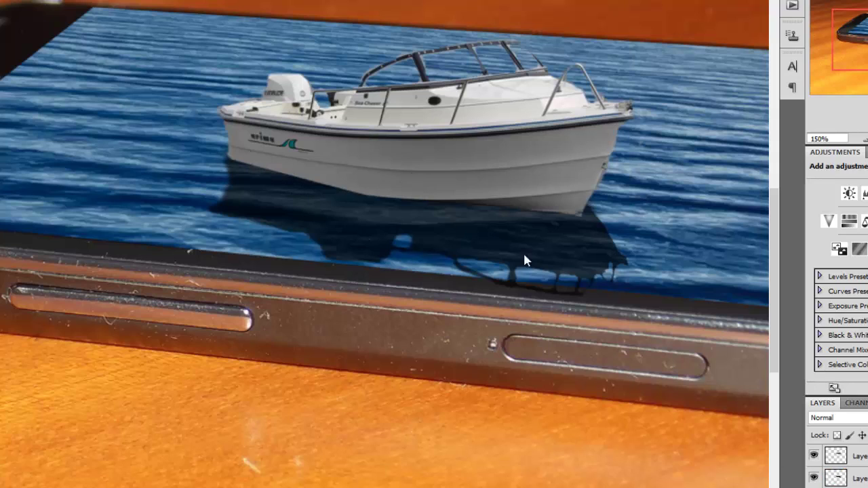
pyautogui.moveTo(576, 208)
pyautogui.mouseDown()
pyautogui.moveTo(547, 213)
pyautogui.moveTo(402, 195)
pyautogui.moveTo(229, 154)
pyautogui.mouseUp()
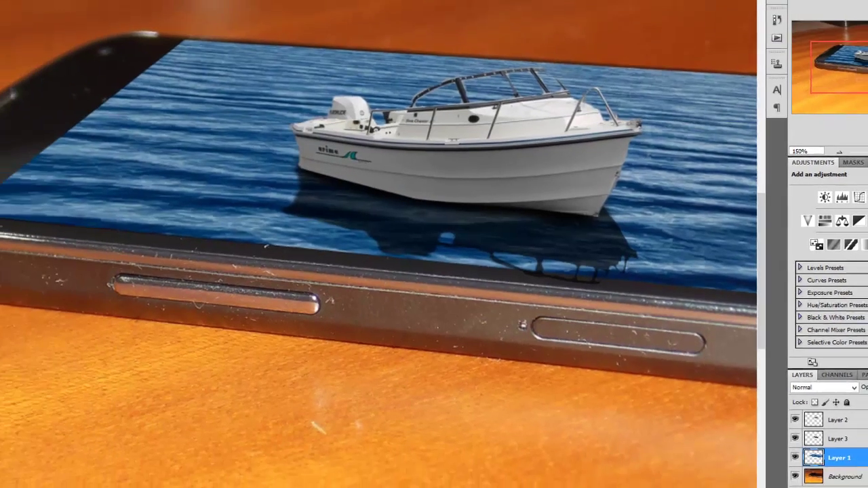
# - Move the boat and shadow layers together farther back on the water, and select only the shadow layer
pyautogui.click(323, 8)
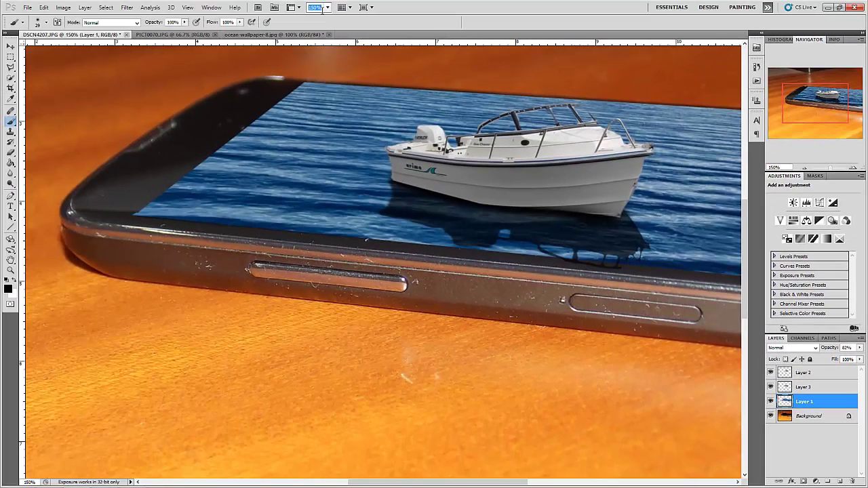
pyautogui.write('100')
pyautogui.press('Return')
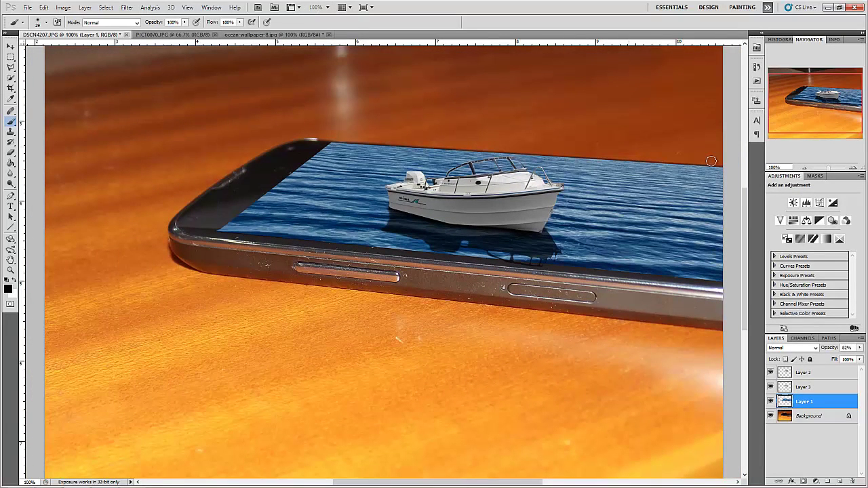
pyautogui.click(806, 386)
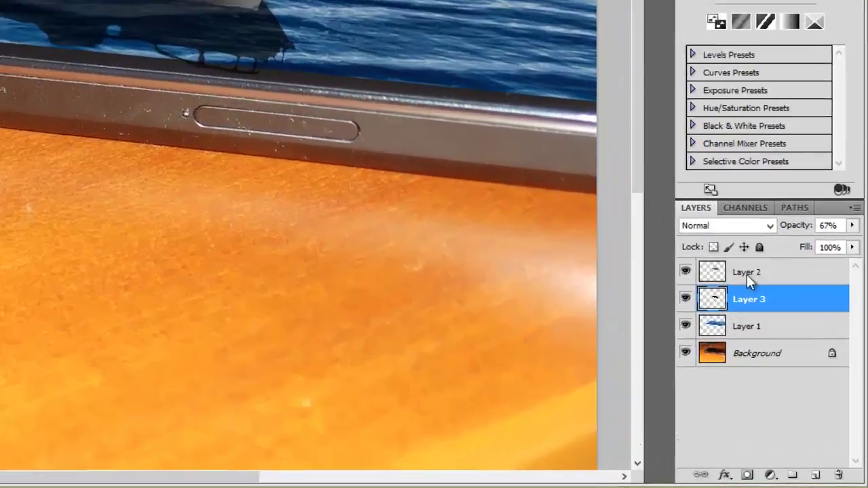
pyautogui.keyDown('shift'); pyautogui.click(802, 372); pyautogui.keyUp('shift')
pyautogui.moveTo(384, 158); pyautogui.dragTo(382, 113)
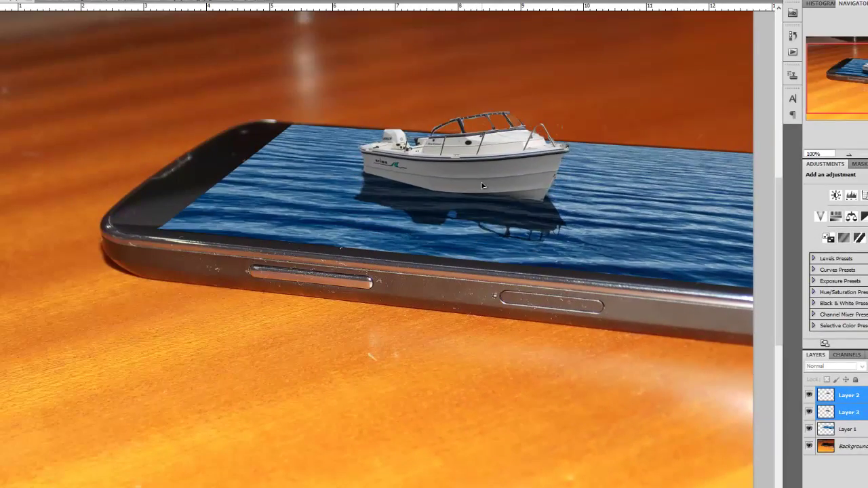
pyautogui.moveTo(482, 191); pyautogui.dragTo(477, 199)
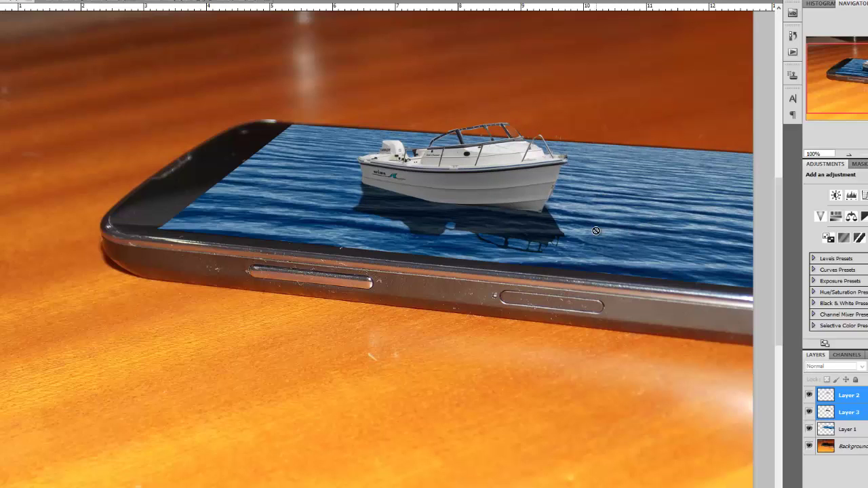
pyautogui.click(865, 413)
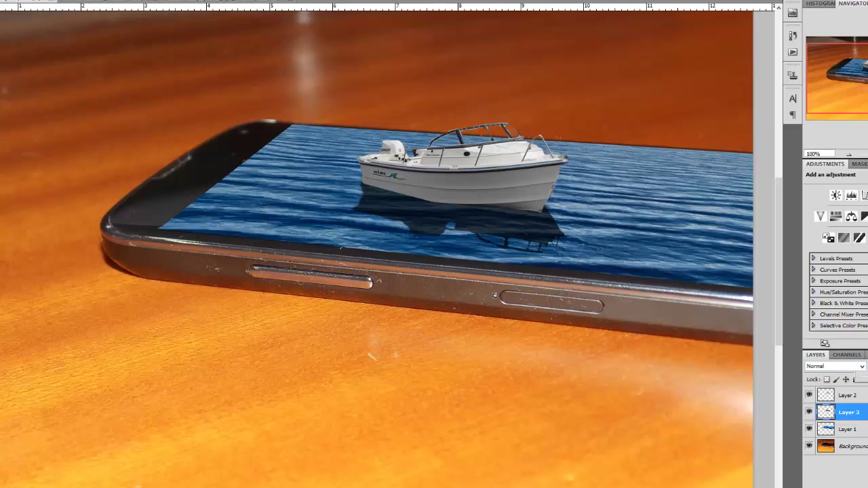
# - Lower the black shadow layer's opacity and paint a waterline shadow under the hull on a new layer above Layer 1 at 90% opacity
pyautogui.moveTo(867, 379); pyautogui.dragTo(865, 379)
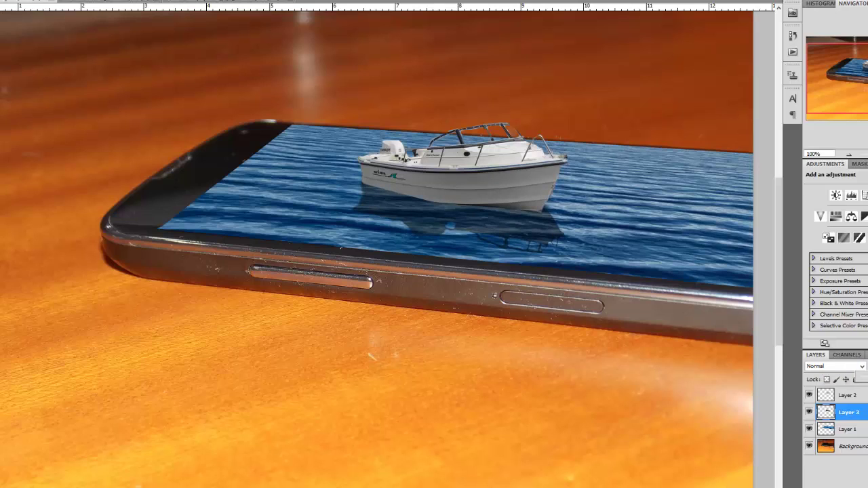
pyautogui.click(856, 434)
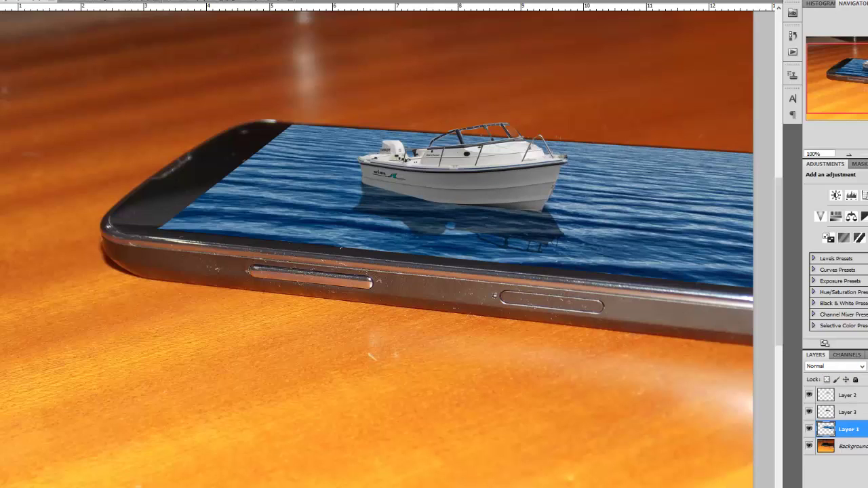
pyautogui.hotkey('ctrl', 'shift', 'alt', 'n')
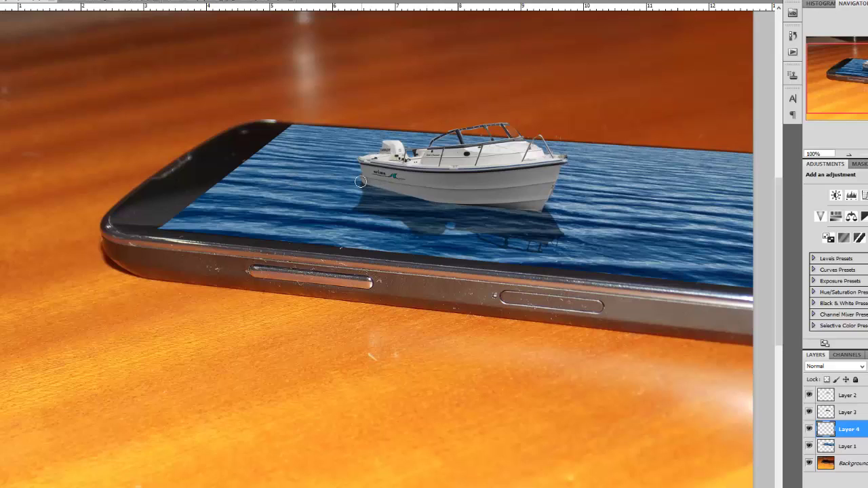
pyautogui.moveTo(363, 183); pyautogui.dragTo(540, 209)
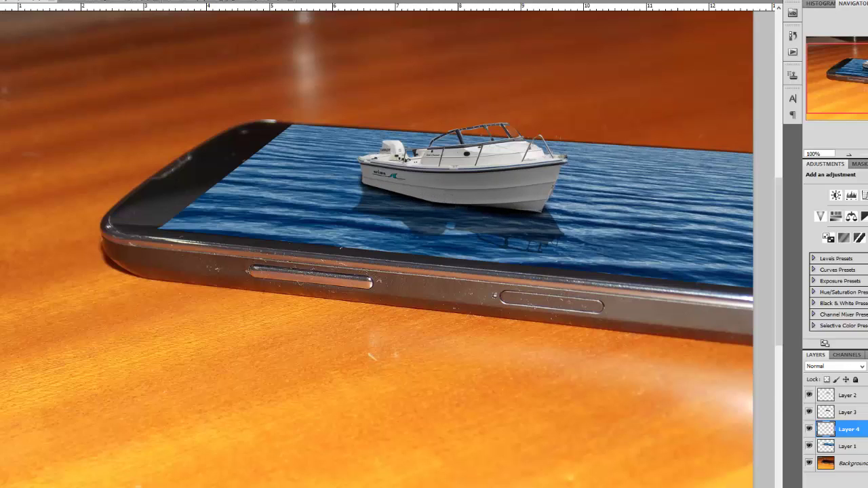
pyautogui.moveTo(867, 379); pyautogui.dragTo(865, 379)
# - Darken the ocean layer, Layer 1, with a Curves point at input 59 and output 34
pyautogui.scroll(-4, 354, 266)
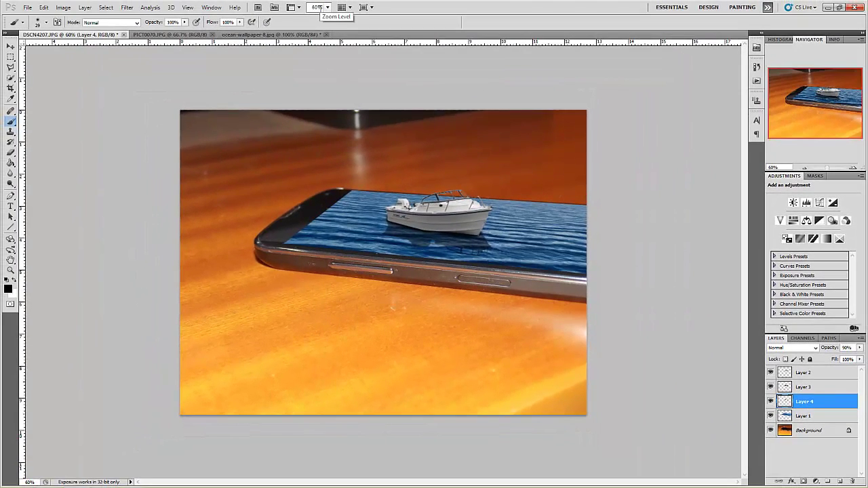
pyautogui.hotkey('alt', '[')
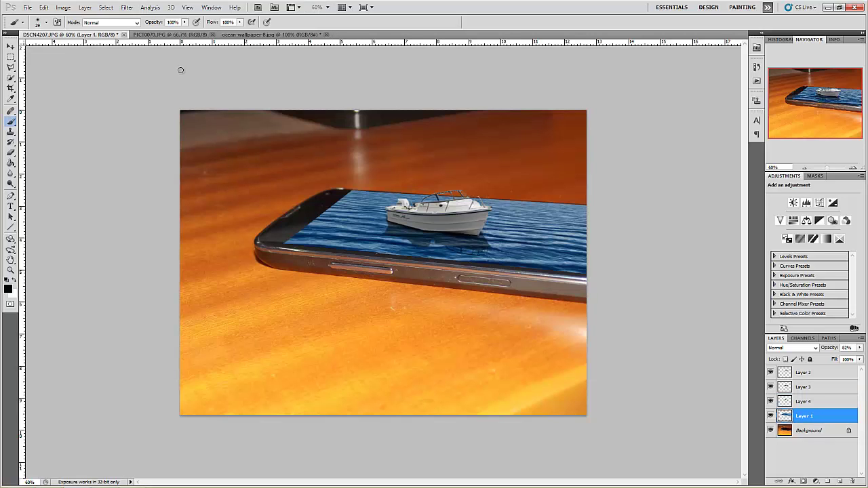
pyautogui.click(63, 7)
pyautogui.moveTo(154, 33)
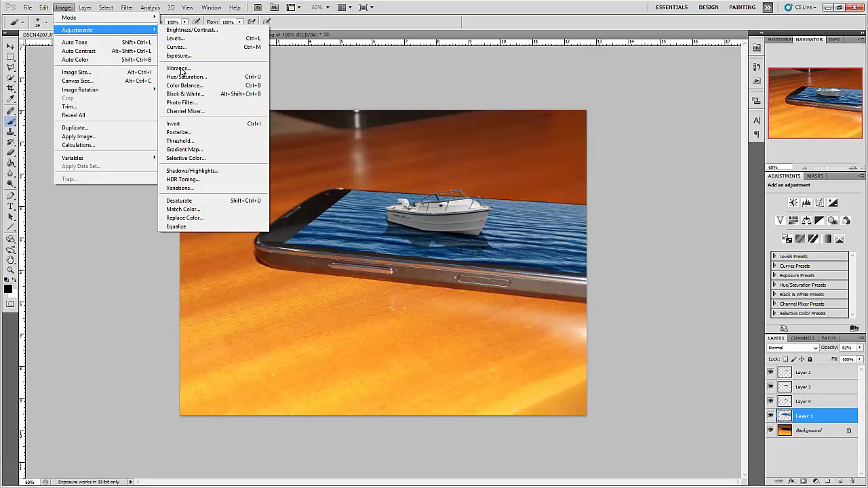
pyautogui.press('Return')
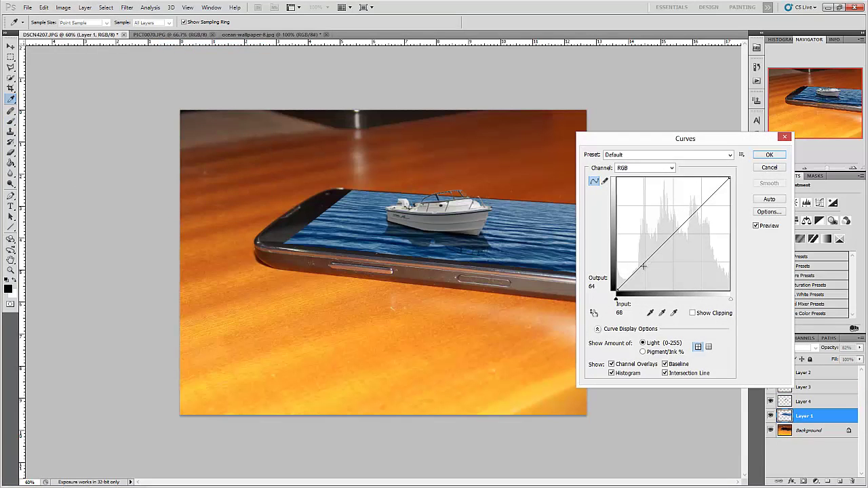
pyautogui.moveTo(640, 266); pyautogui.dragTo(643, 274)
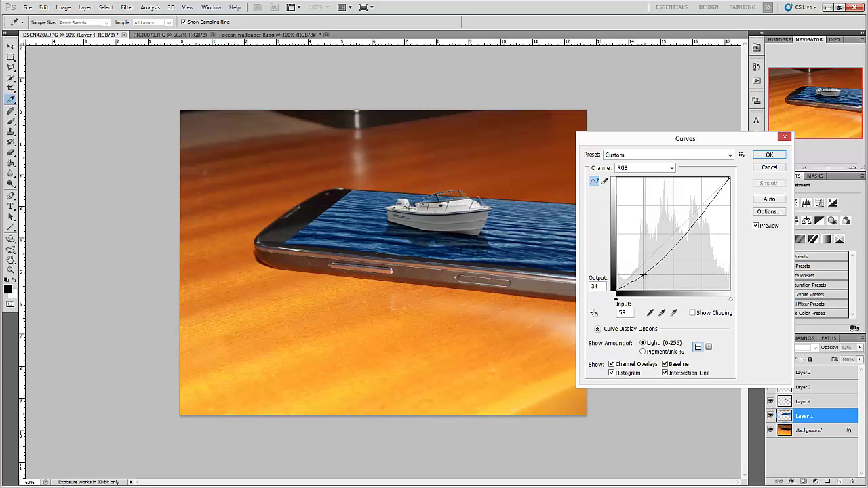
pyautogui.click(767, 156)
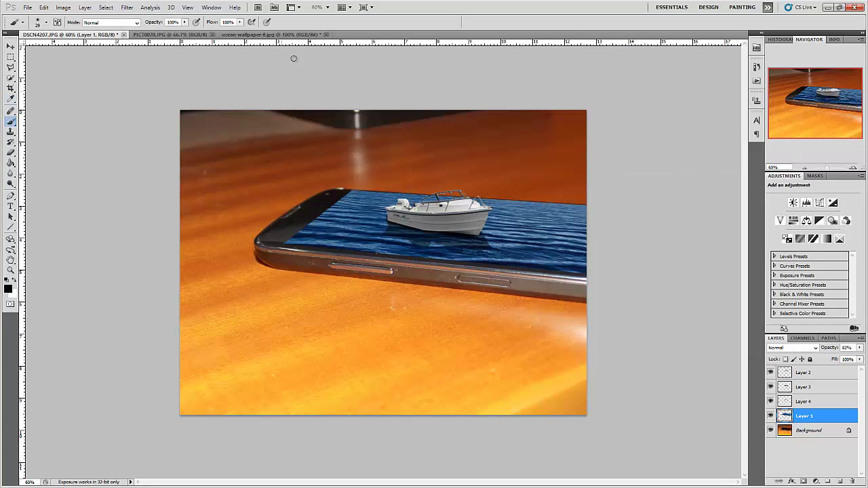
# - Soften the ocean layer's edges along the phone display using a soft 24 px Eraser at 58% opacity
pyautogui.click(316, 8)
pyautogui.write('100')
pyautogui.press('Return')
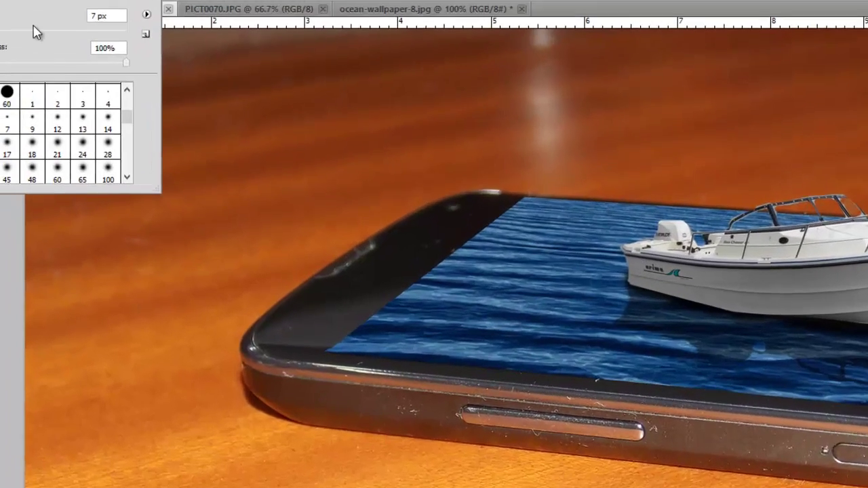
pyautogui.moveTo(35, 29); pyautogui.dragTo(95, 122)
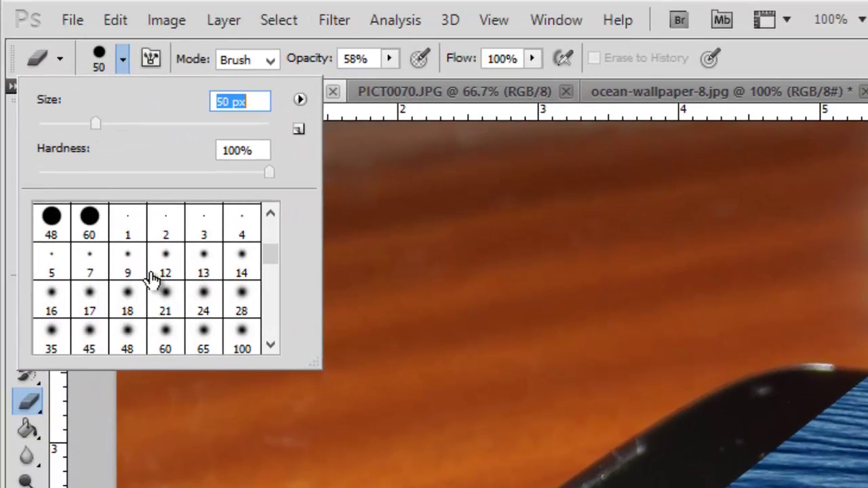
pyautogui.click(200, 305)
pyautogui.click(124, 59)
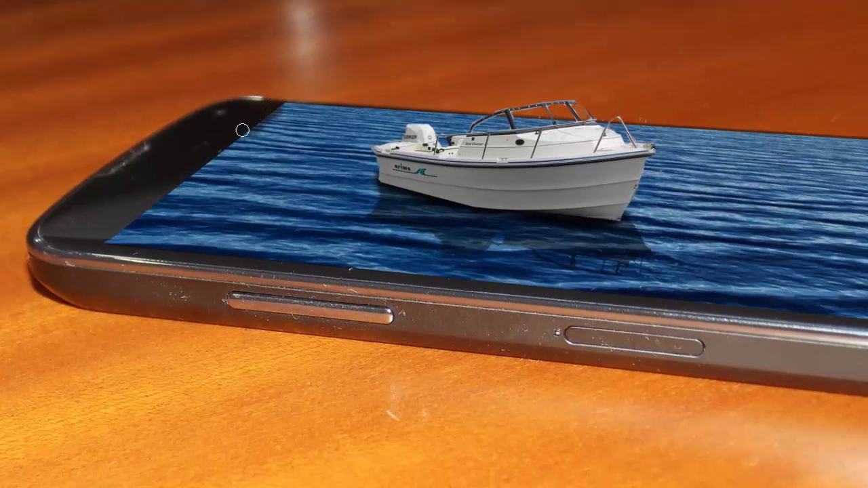
pyautogui.moveTo(243, 131)
pyautogui.mouseDown()
pyautogui.moveTo(108, 239)
pyautogui.moveTo(149, 251)
pyautogui.moveTo(132, 253)
pyautogui.moveTo(384, 269)
pyautogui.moveTo(418, 282)
pyautogui.moveTo(381, 277)
pyautogui.moveTo(612, 298)
pyautogui.mouseUp()
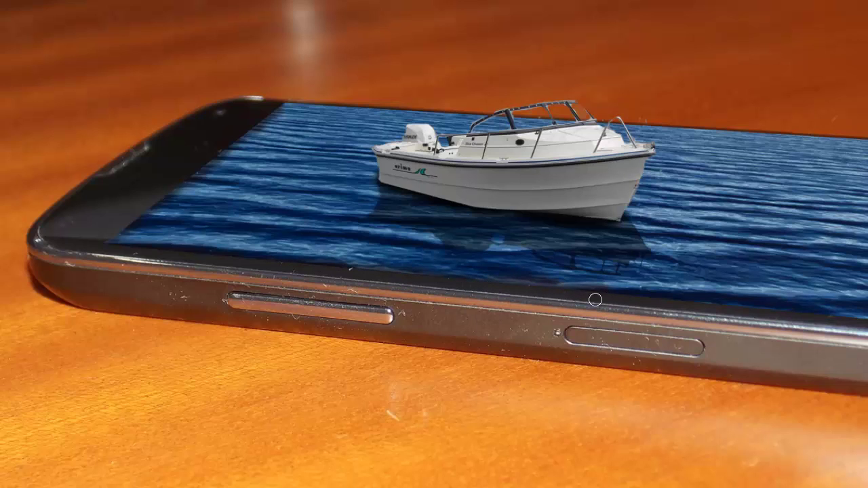
pyautogui.moveTo(583, 289); pyautogui.dragTo(610, 294)
pyautogui.hotkey('ctrl', 'z')
pyautogui.moveTo(726, 301); pyautogui.dragTo(747, 306)
pyautogui.moveTo(662, 299); pyautogui.dragTo(867, 325)
pyautogui.hotkey('ctrl', 'z')
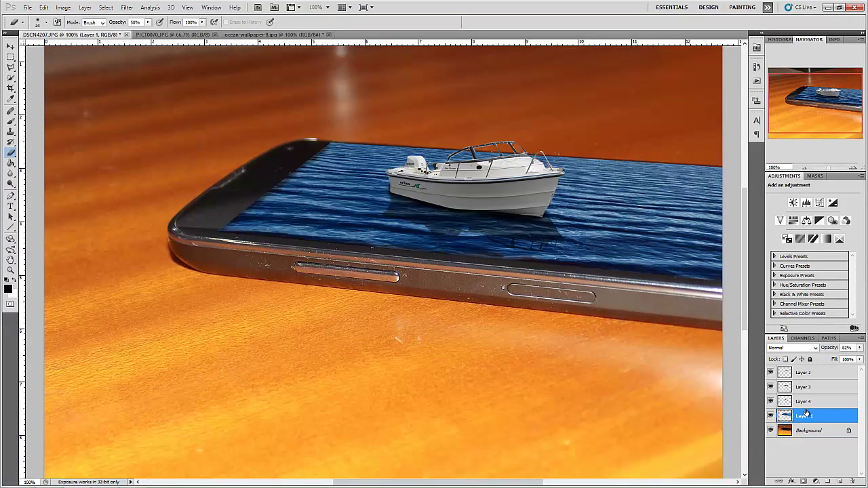
# - Select the ocean layer's pixels, shade its edges with a black brush at 36% opacity, and deselect
pyautogui.rightClick(805, 414)
pyautogui.click(766, 306)
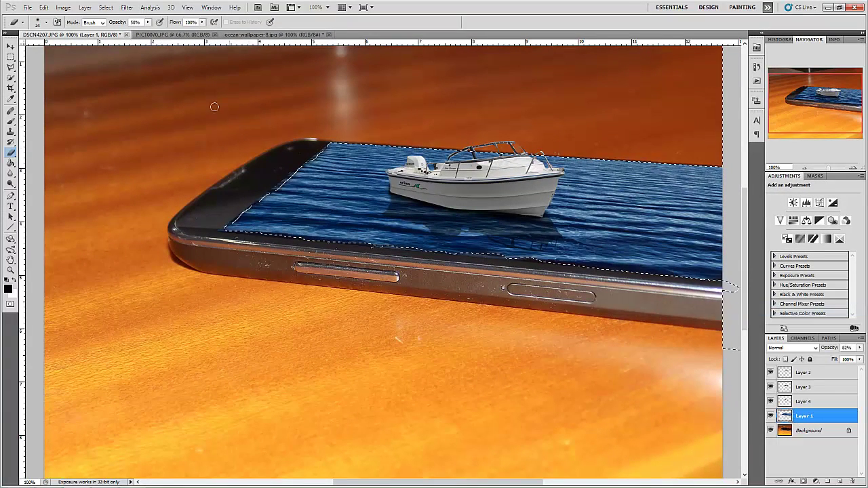
pyautogui.click(10, 112)
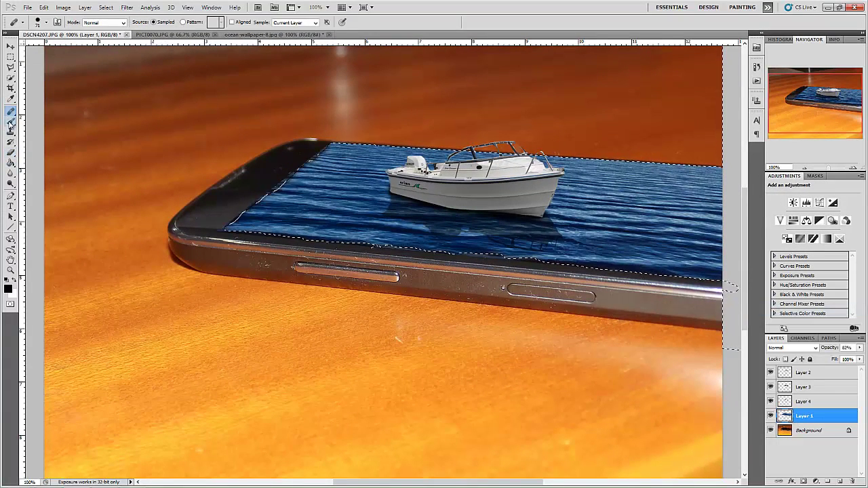
pyautogui.click(11, 123)
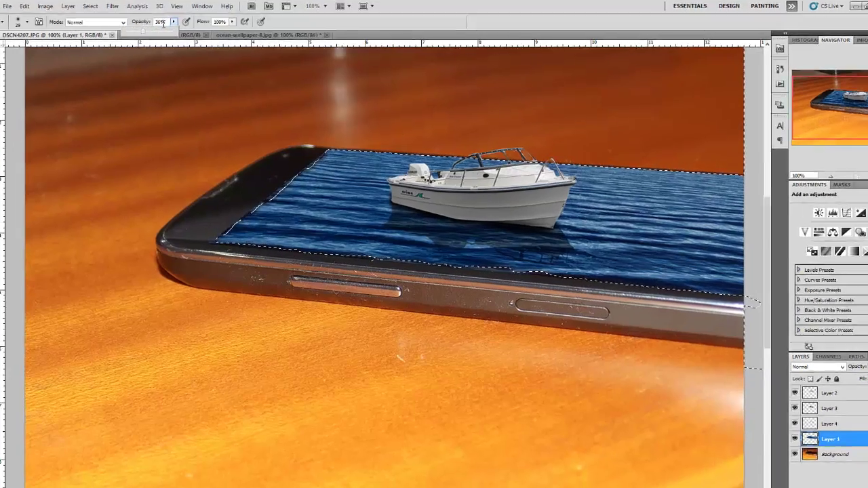
pyautogui.click(173, 22)
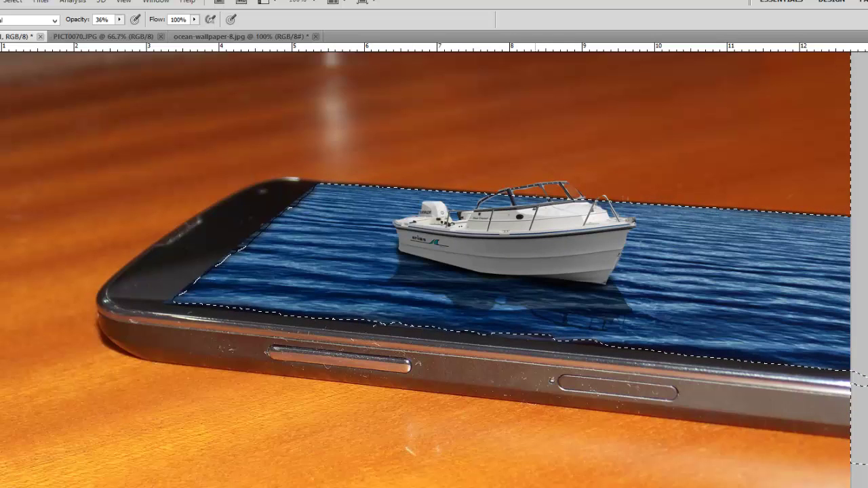
pyautogui.hotkey('ctrl', 'd')
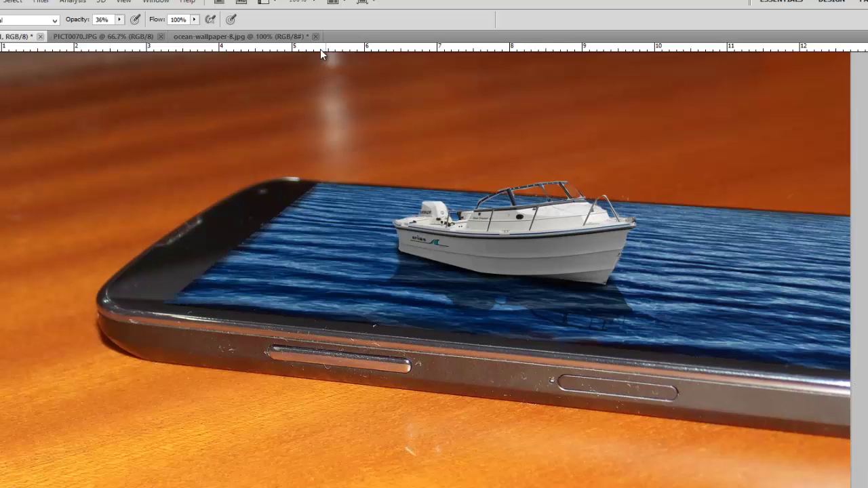
# - Set up a hard-edged 8 px Eraser at 58% opacity for cleaning the boat layer, Layer 2
pyautogui.click(300, 2)
pyautogui.scroll(-3, 301, 2)
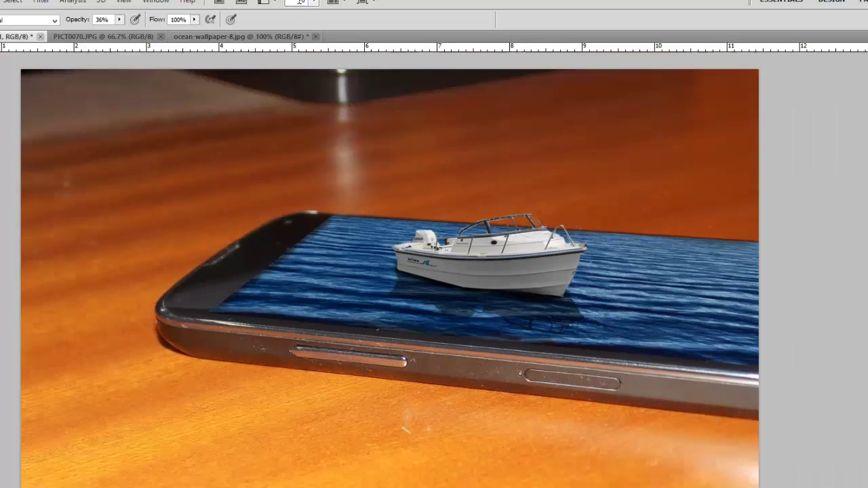
pyautogui.press('Return')
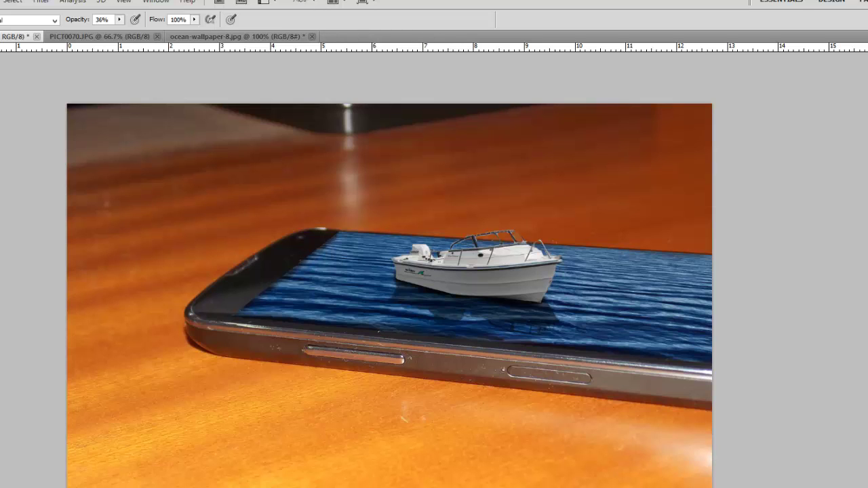
pyautogui.click(298, 3)
pyautogui.write('150')
pyautogui.press('Return')
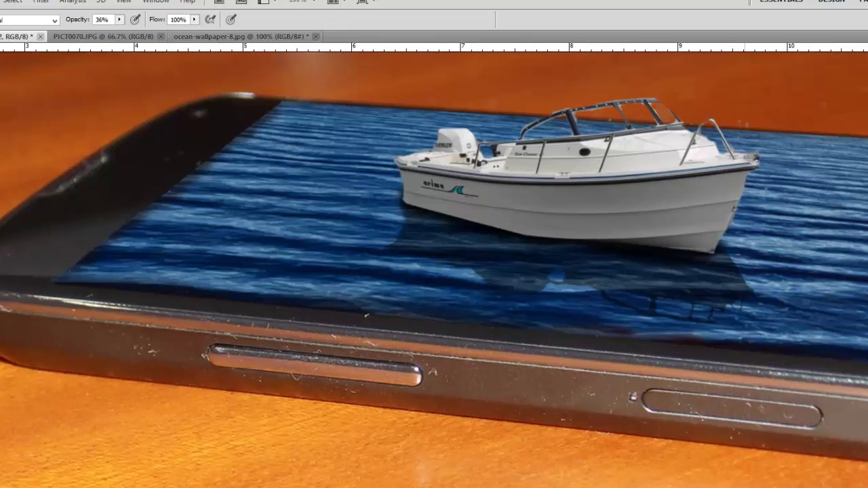
pyautogui.scroll(5, 434, 271)
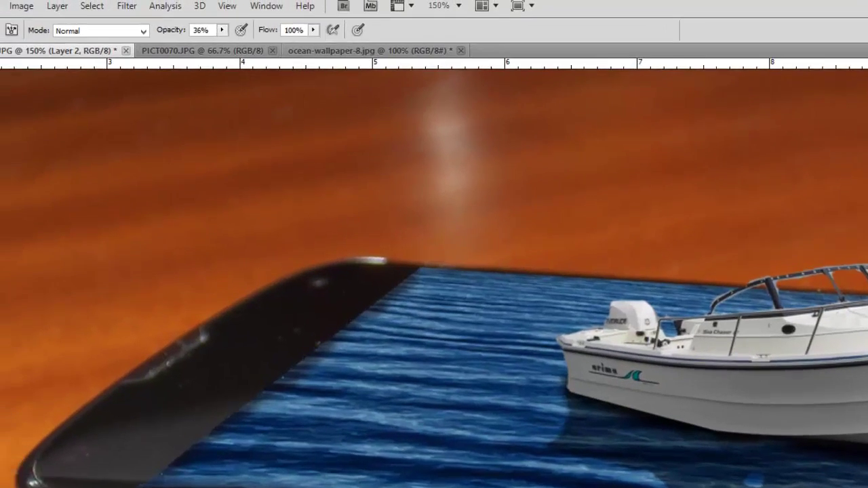
pyautogui.press('e')
pyautogui.click(79, 44)
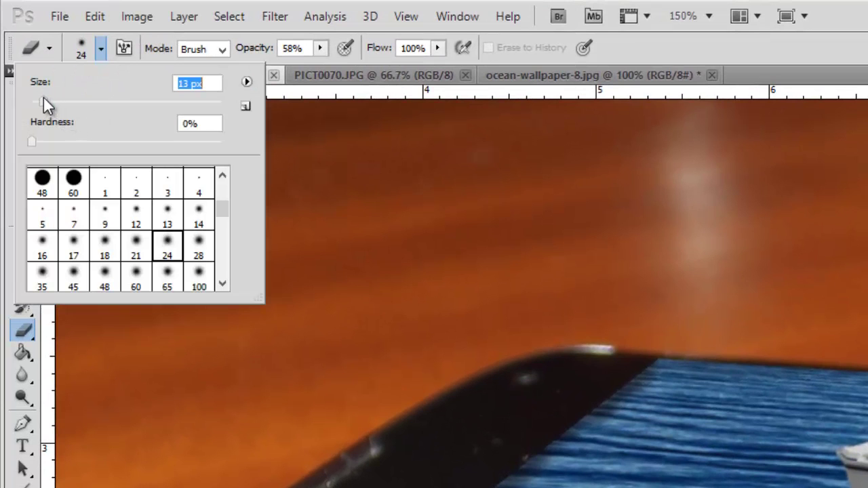
pyautogui.click(73, 179)
pyautogui.moveTo(58, 101); pyautogui.dragTo(39, 101)
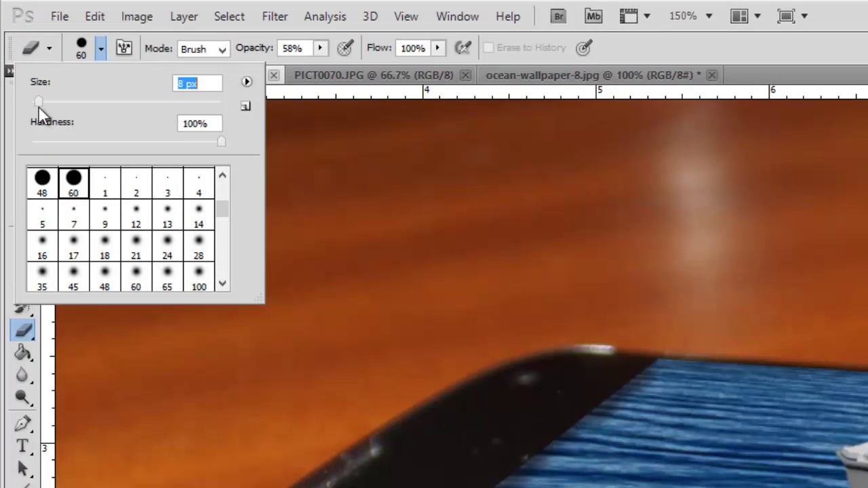
pyautogui.click(105, 48)
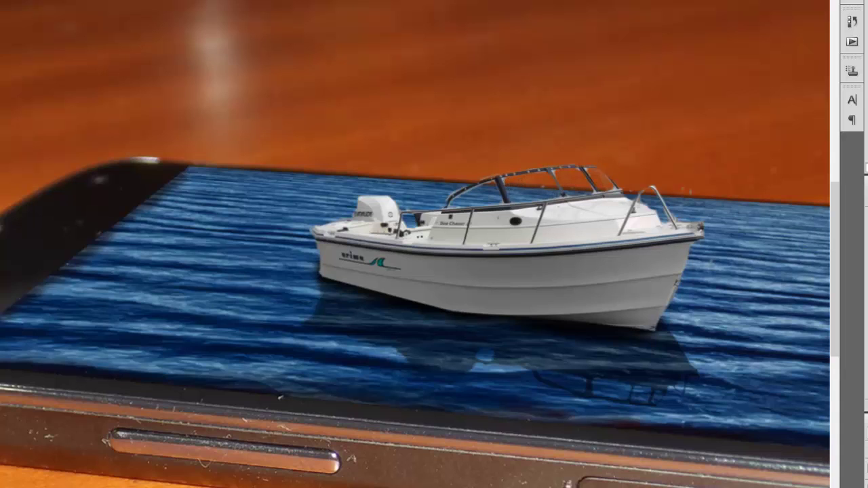
# - Erase the leftover specks around the boat's windshield and bow rail on Layer 2, using a hard 5 px tip for the fine areas
pyautogui.hotkey('ctrl', '+')
pyautogui.hotkey('ctrl', '+')
pyautogui.moveTo(621, 112); pyautogui.dragTo(281, 84)
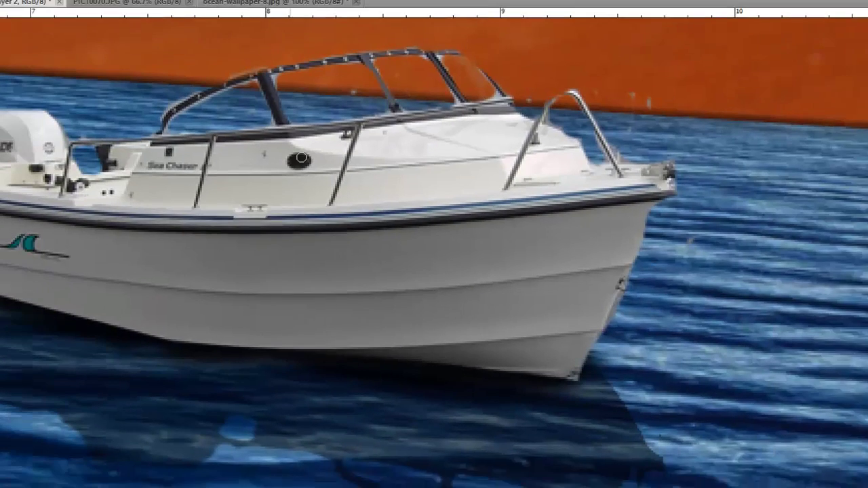
pyautogui.click(2, 2)
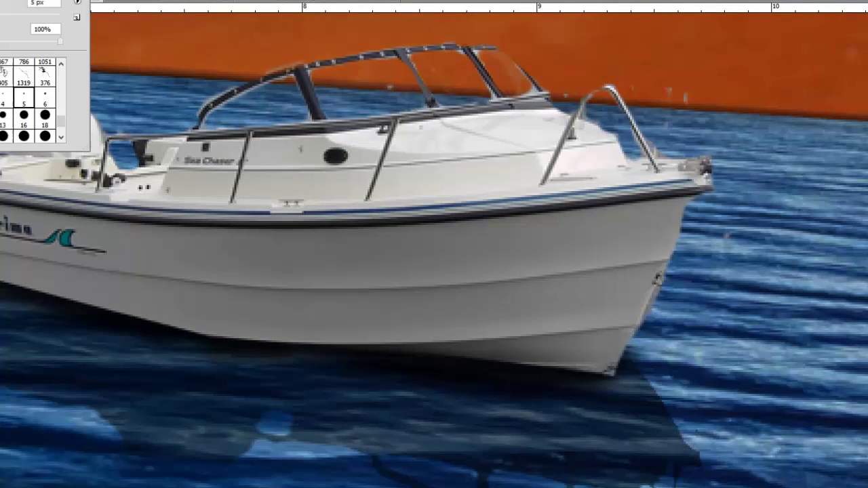
pyautogui.click(309, 72)
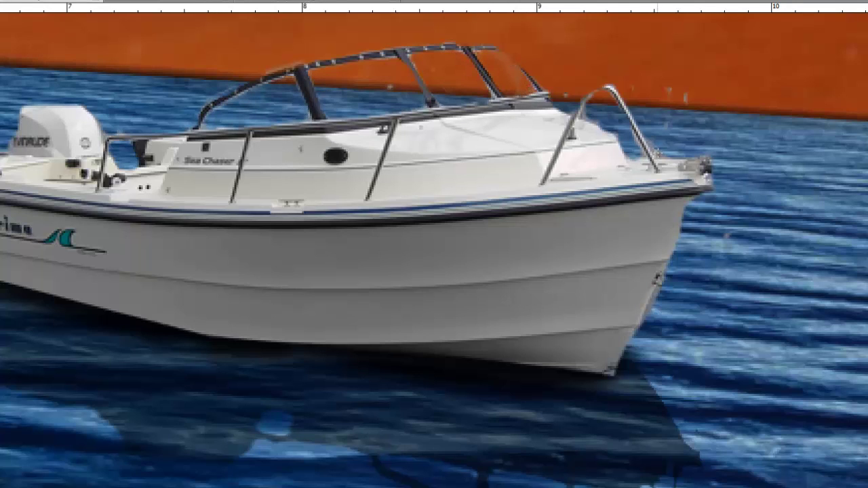
pyautogui.click(1, 2)
pyautogui.click(607, 70)
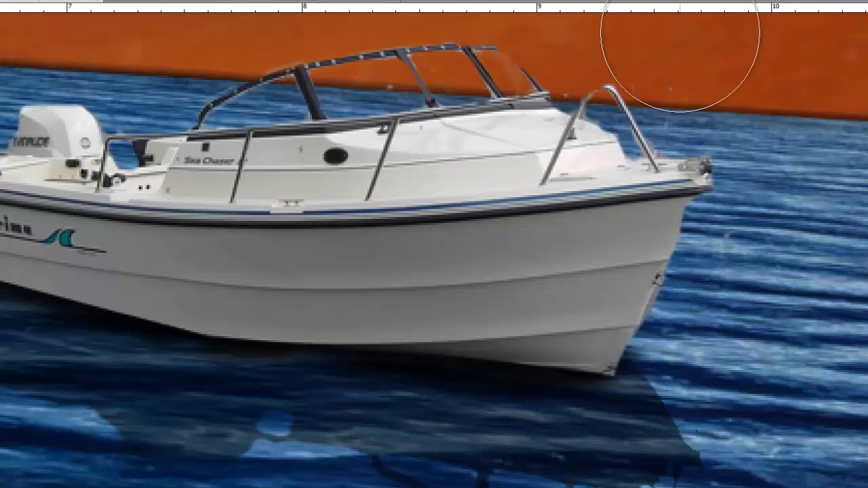
# - Increase the boat layer's contrast with a Curves S-shape, lowering the dark tones and setting a highlight point at input 184, output 201
pyautogui.click(1, 3)
pyautogui.press('Return')
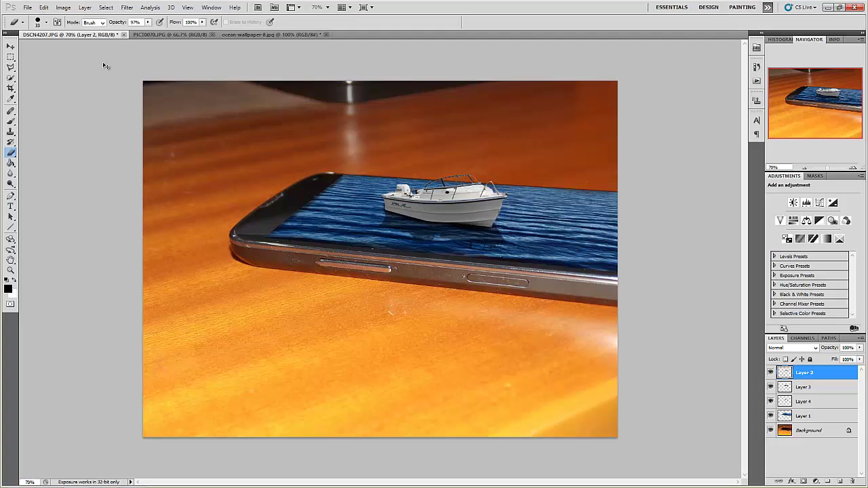
pyautogui.click(63, 5)
pyautogui.moveTo(81, 30)
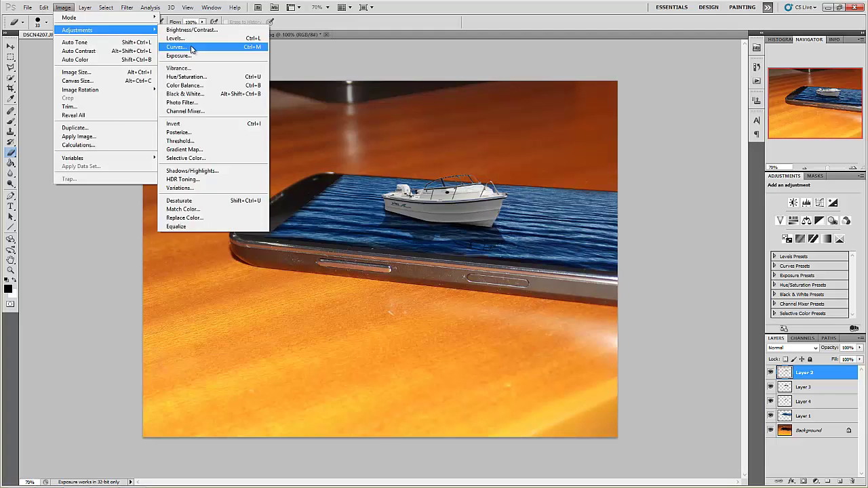
pyautogui.click(191, 47)
pyautogui.moveTo(643, 267); pyautogui.dragTo(637, 270)
pyautogui.moveTo(674, 160); pyautogui.dragTo(672, 152)
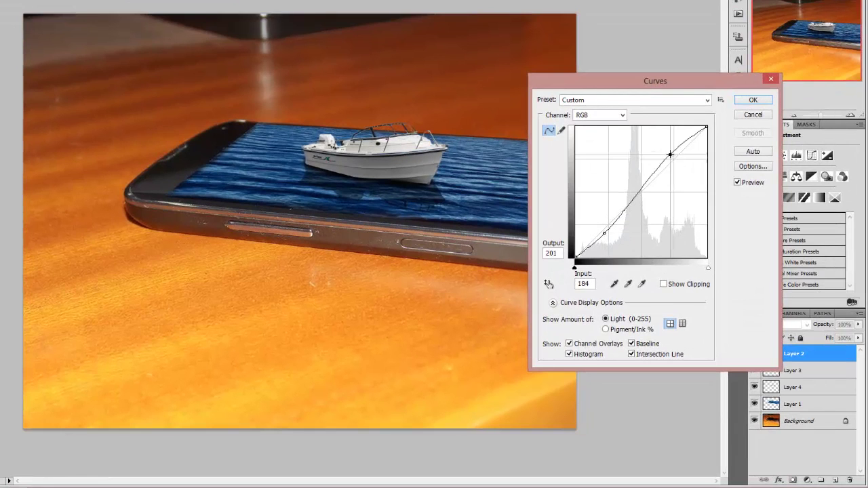
pyautogui.press('Return')
# - Darken the Background layer with a Curves point at input 56 and output 38
pyautogui.click(807, 423)
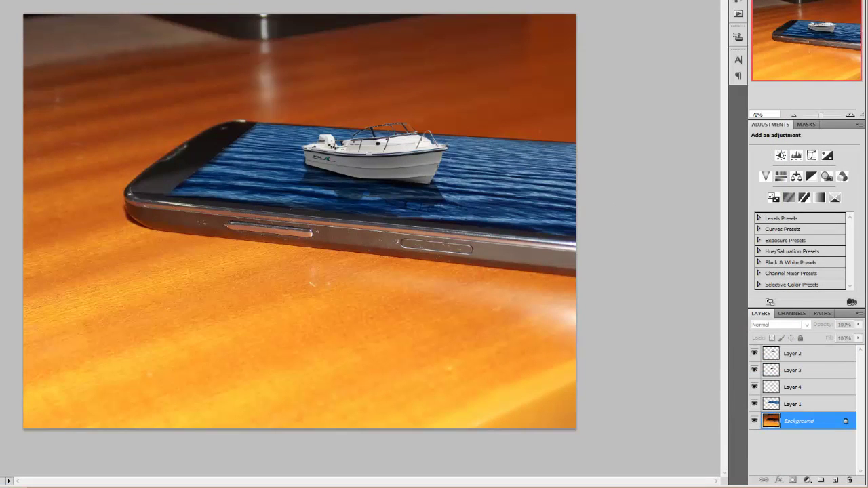
pyautogui.click(0, 0)
pyautogui.moveTo(0, 0)
pyautogui.click(95, 0)
pyautogui.moveTo(599, 234); pyautogui.dragTo(604, 238)
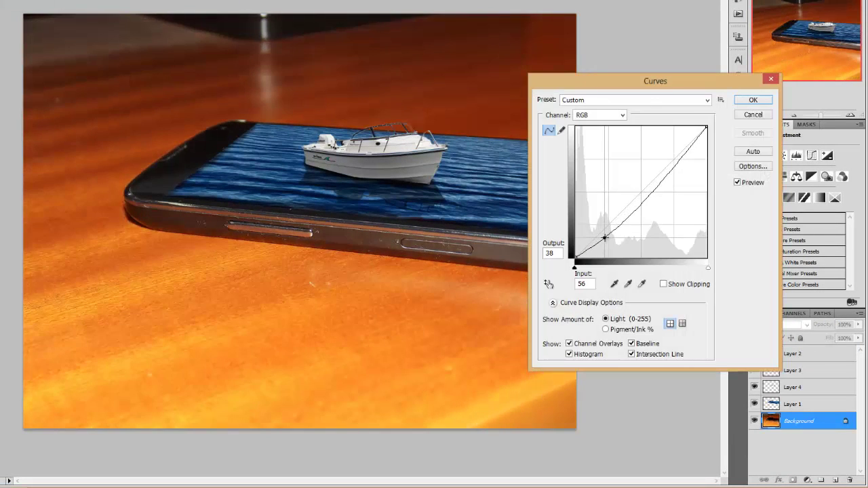
pyautogui.press('Return')
# - Apply a Vibrance adjustment to the Background layer
pyautogui.click(0, 0)
pyautogui.moveTo(0, 0)
pyautogui.click(81, 0)
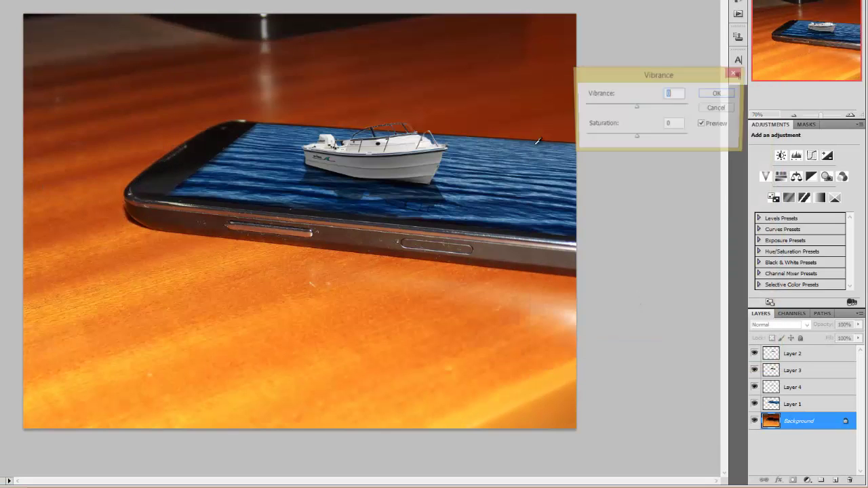
pyautogui.click(716, 93)
pyautogui.click(794, 404)
pyautogui.keyDown('shift'); pyautogui.click(780, 353); pyautogui.keyUp('shift')
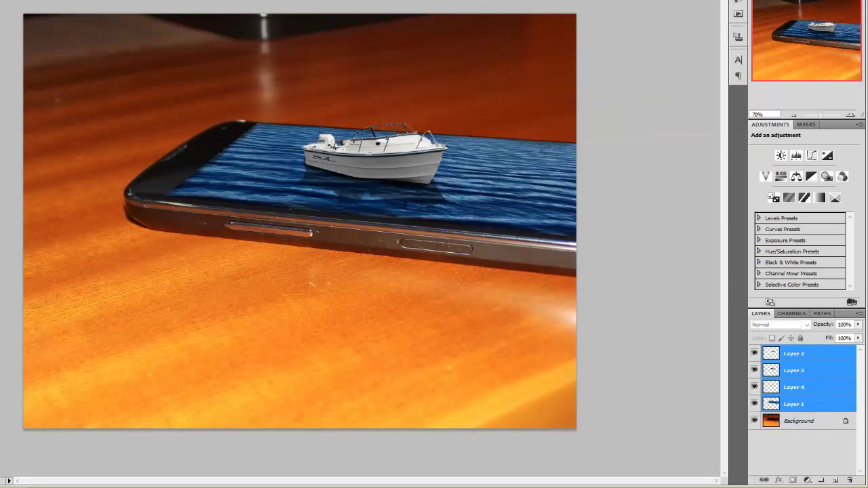
pyautogui.click(0, 0)
# - Slightly increase the vibrance of the ocean layer, Layer 1
pyautogui.click(836, 401)
pyautogui.click(0, 0)
pyautogui.moveTo(20, 0)
pyautogui.click(99, 11)
pyautogui.press('Return')
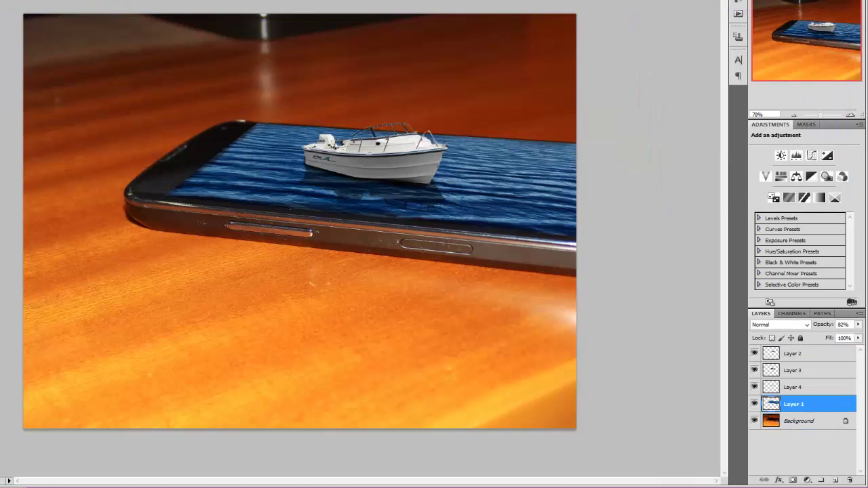
pyautogui.click(0, 0)
pyautogui.click(102, 1)
pyautogui.moveTo(638, 108); pyautogui.dragTo(645, 107)
pyautogui.click(717, 93)
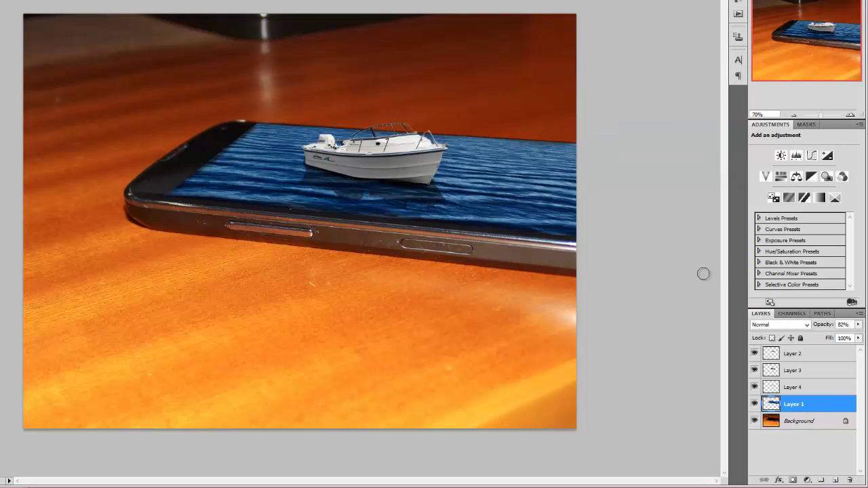